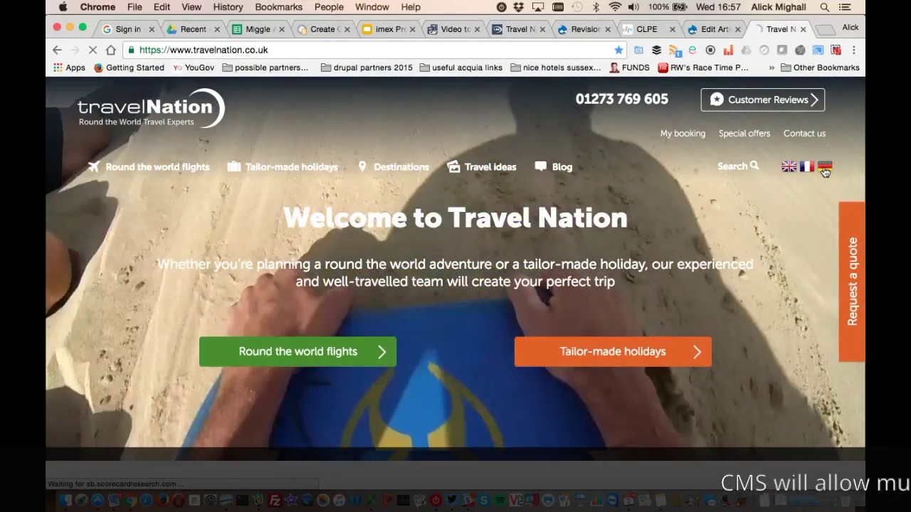
# Switch the Travel Nation site to its German version, travel-nation.de
pyautogui.click(823, 172)
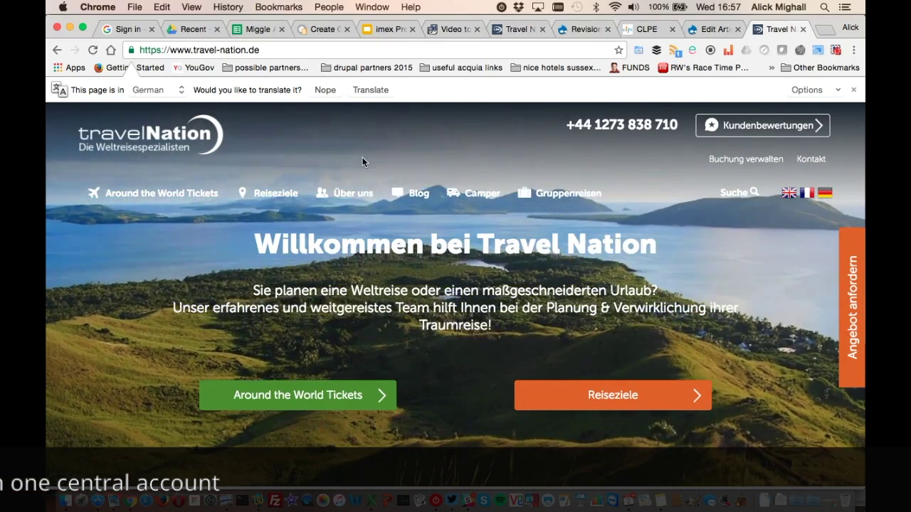
# Set the 'French language test' article's language to French and save it
pyautogui.click(315, 29)
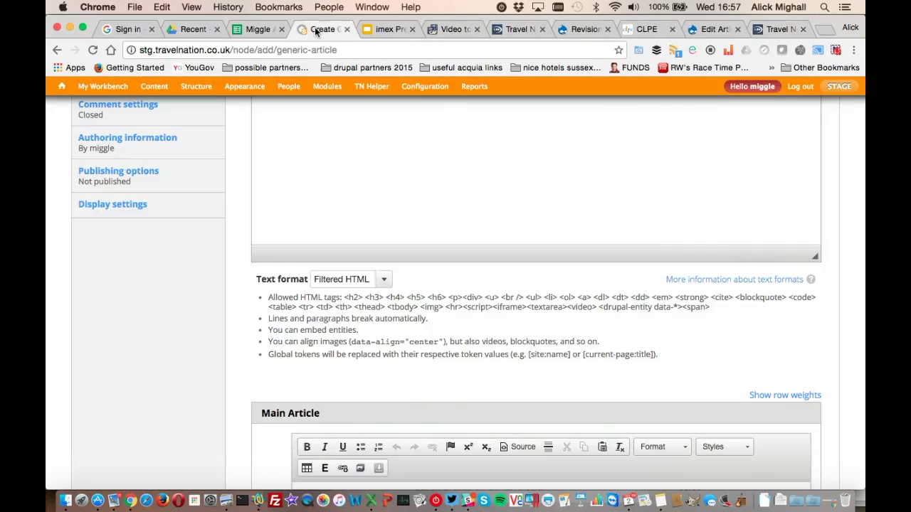
pyautogui.scroll(10, 204, 238)
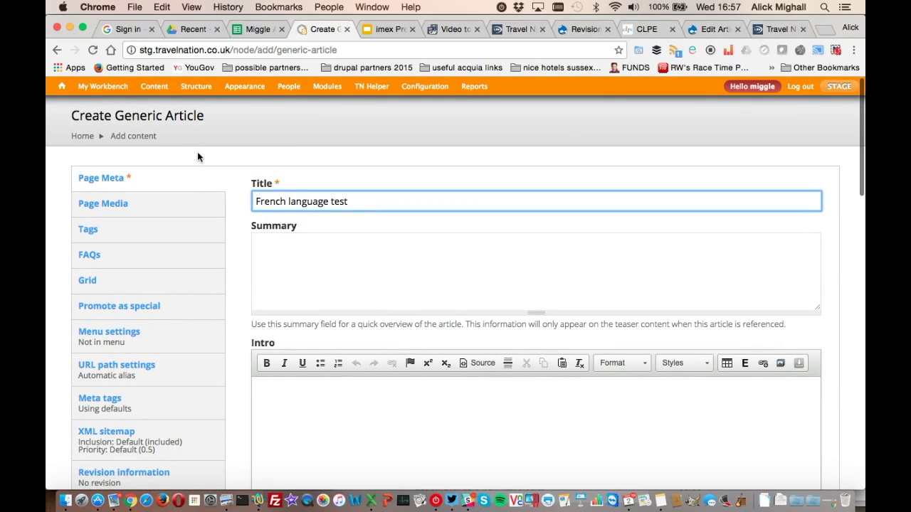
pyautogui.scroll(-10, 225, 200)
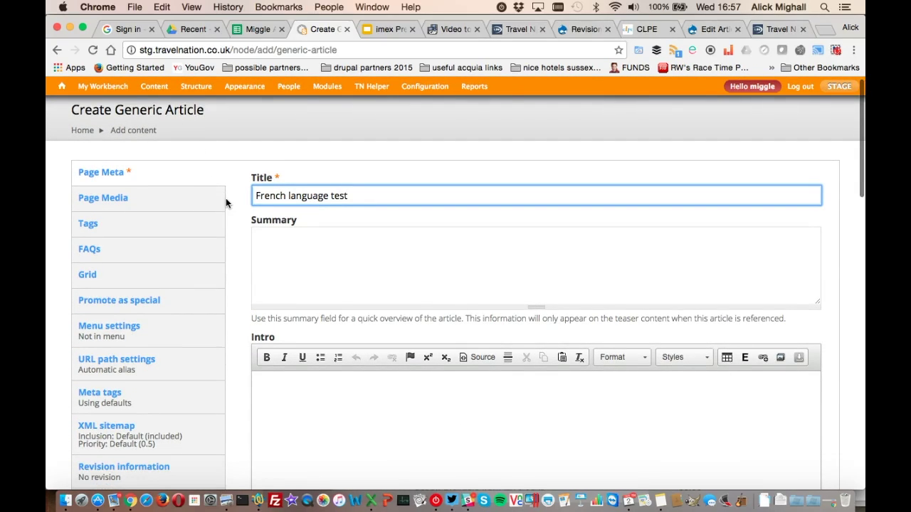
pyautogui.scroll(-15, 225, 204)
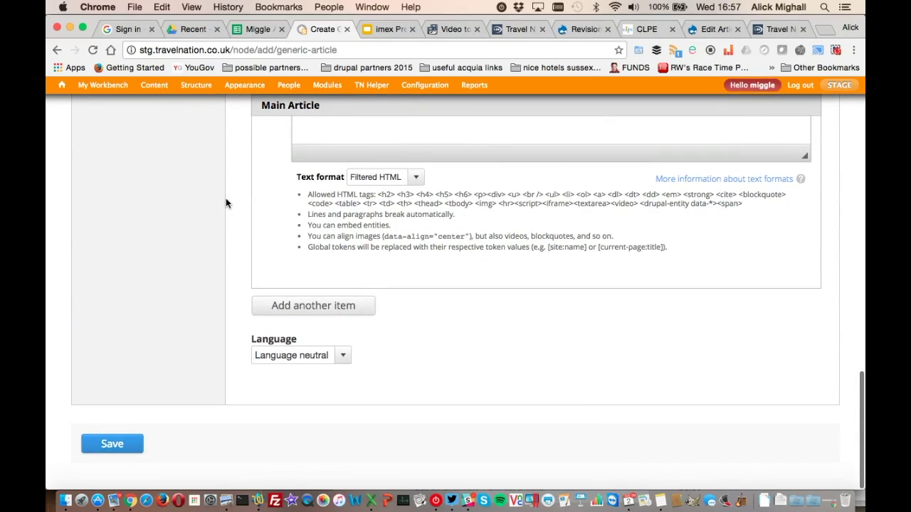
pyautogui.click(342, 355)
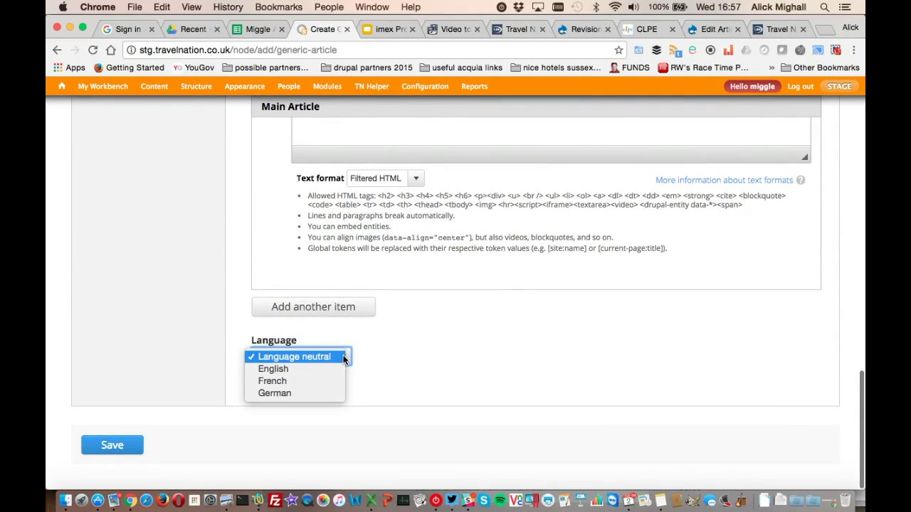
pyautogui.click(299, 382)
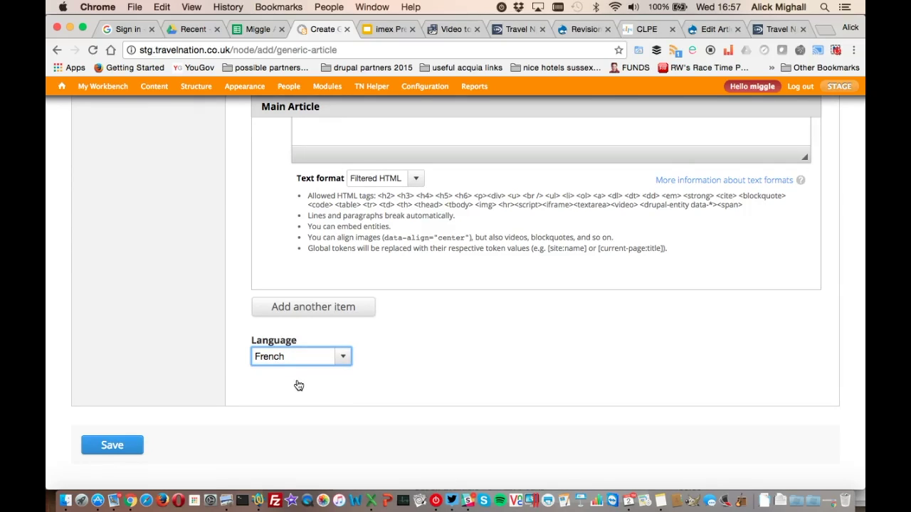
pyautogui.click(114, 449)
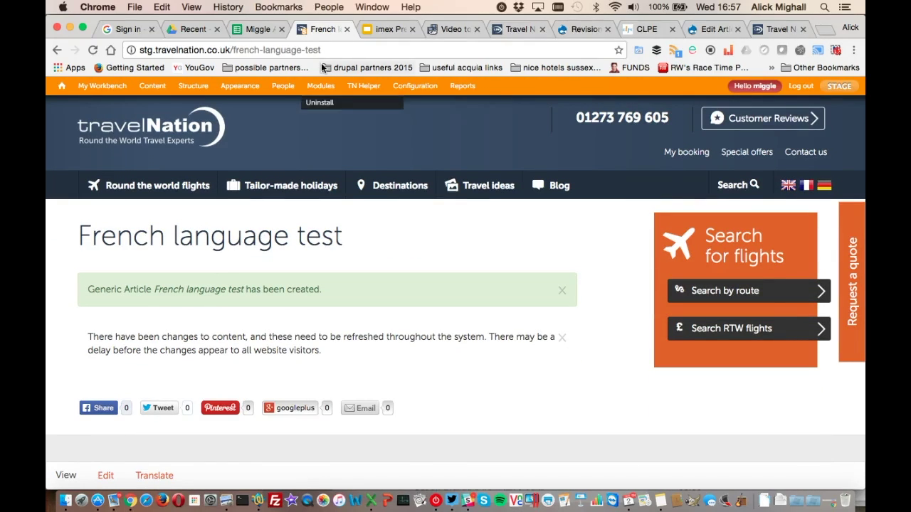
# Load /french-language-test on the French staging site (Access denied), then reopen the article's edit form
pyautogui.click(230, 49)
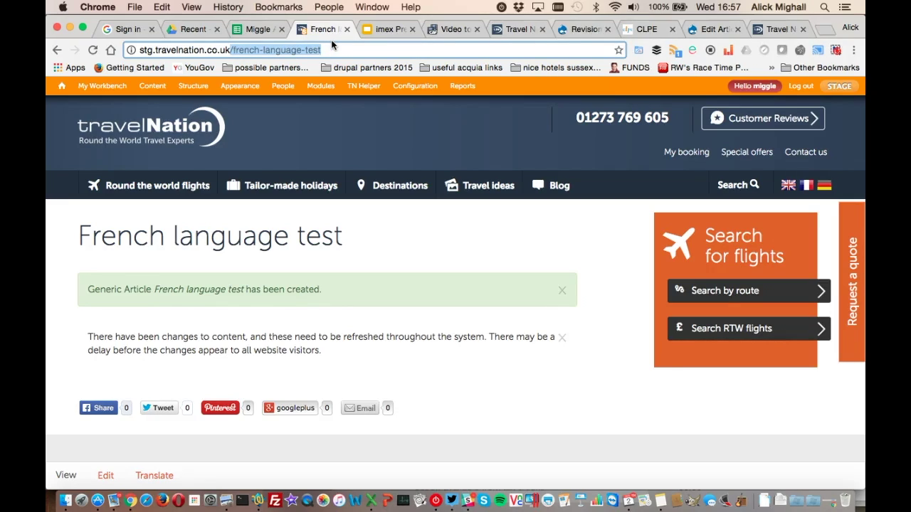
pyautogui.click(510, 28)
pyautogui.click(242, 51)
pyautogui.click(242, 51)
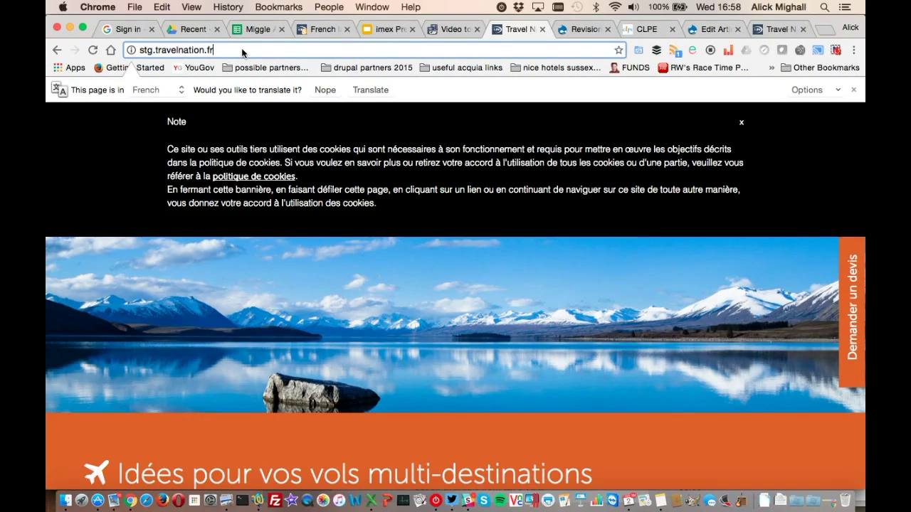
pyautogui.write('/french-language-test')
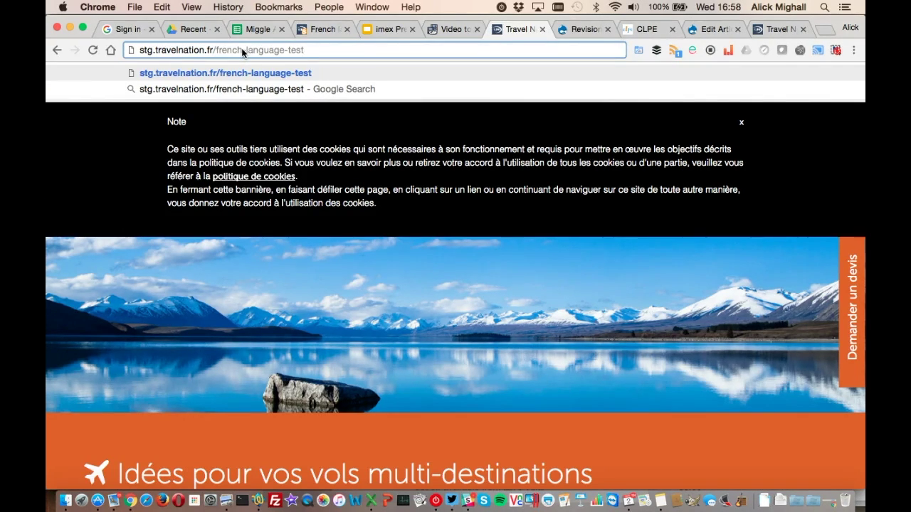
pyautogui.press('Return')
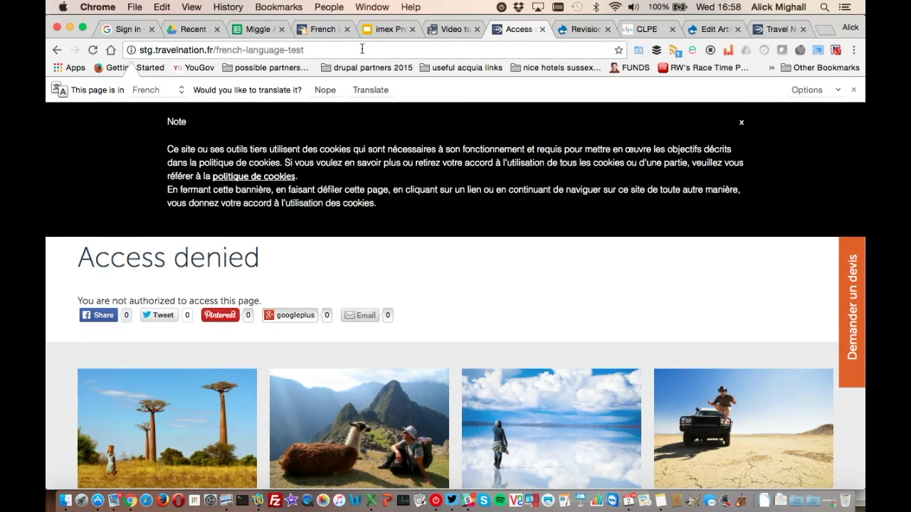
pyautogui.click(323, 29)
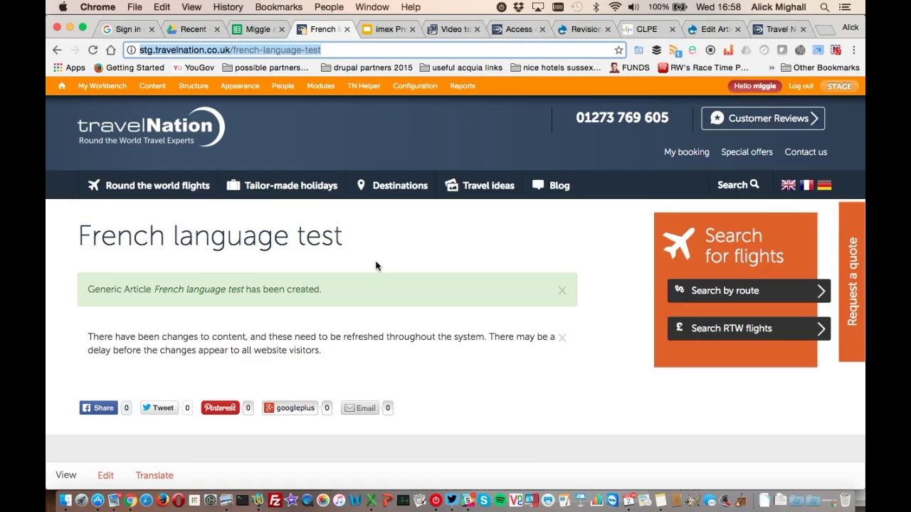
pyautogui.click(104, 476)
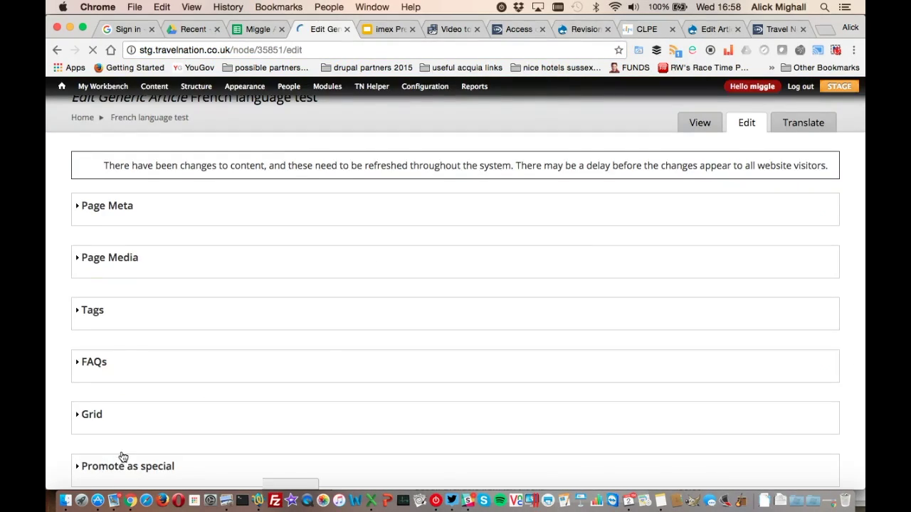
# Mark the French language test article as Published under Publishing options and save it
pyautogui.scroll(-5, 177, 399)
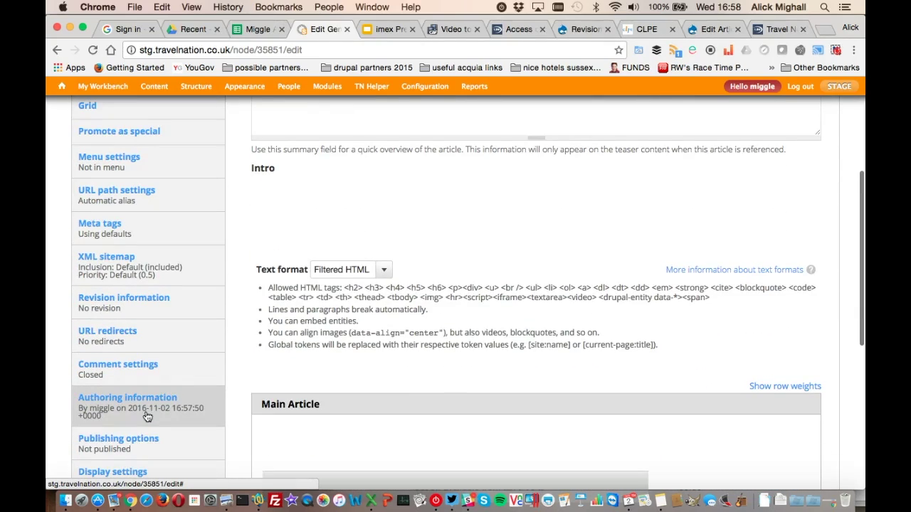
pyautogui.click(136, 439)
pyautogui.scroll(5, 308, 288)
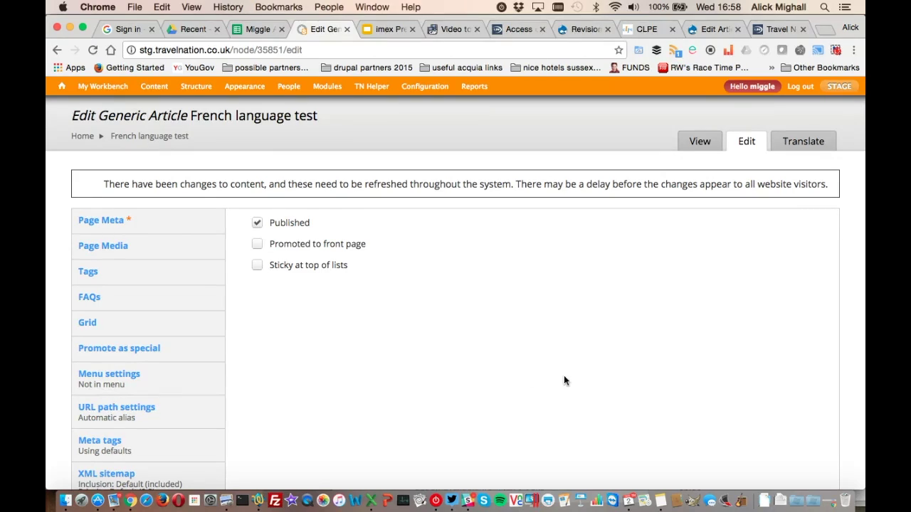
pyautogui.scroll(-8, 682, 382)
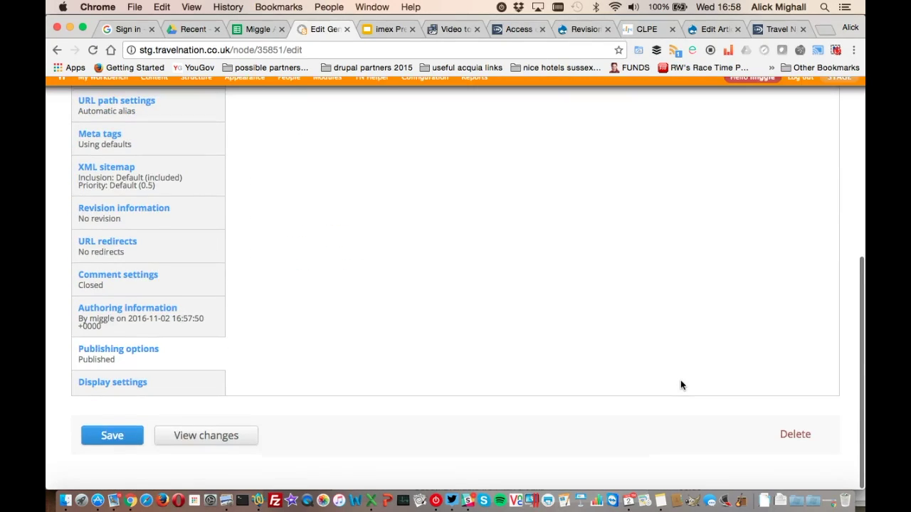
pyautogui.click(121, 446)
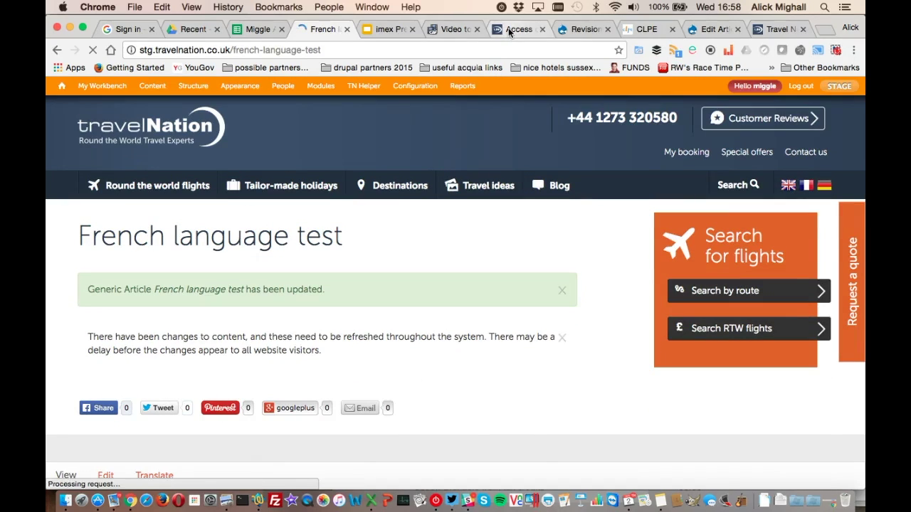
pyautogui.click(509, 29)
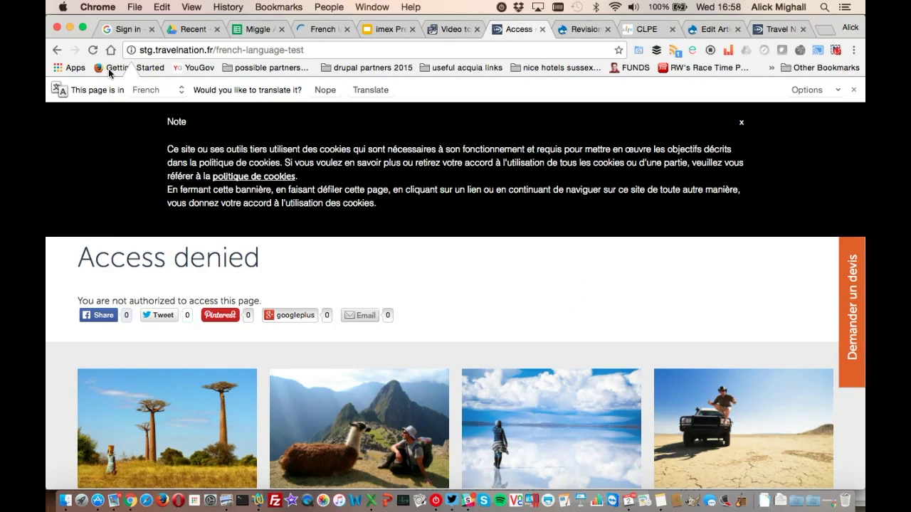
# Reload the article on the French site and dismiss the cookie notice banner
pyautogui.click(93, 52)
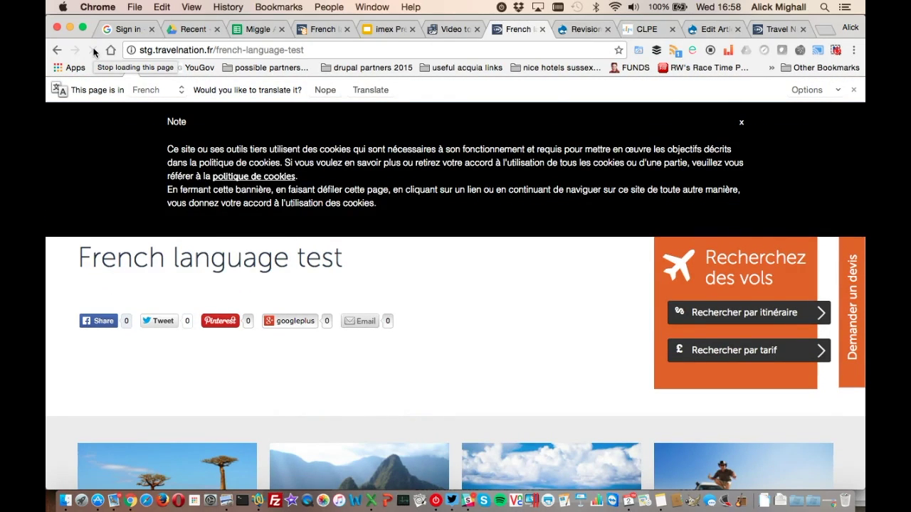
pyautogui.click(741, 124)
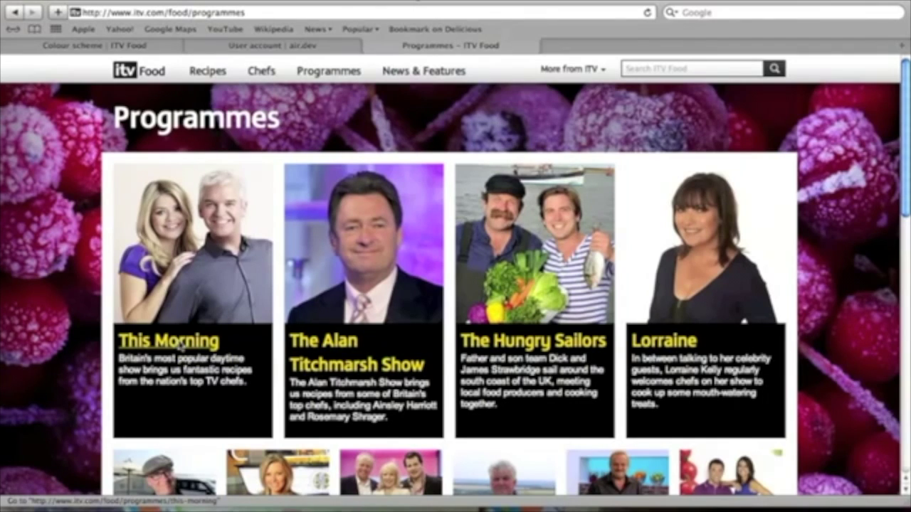
# Visit the This Morning, The Alan Titchmarsh Show and Lorraine programme pages in turn
pyautogui.click(180, 346)
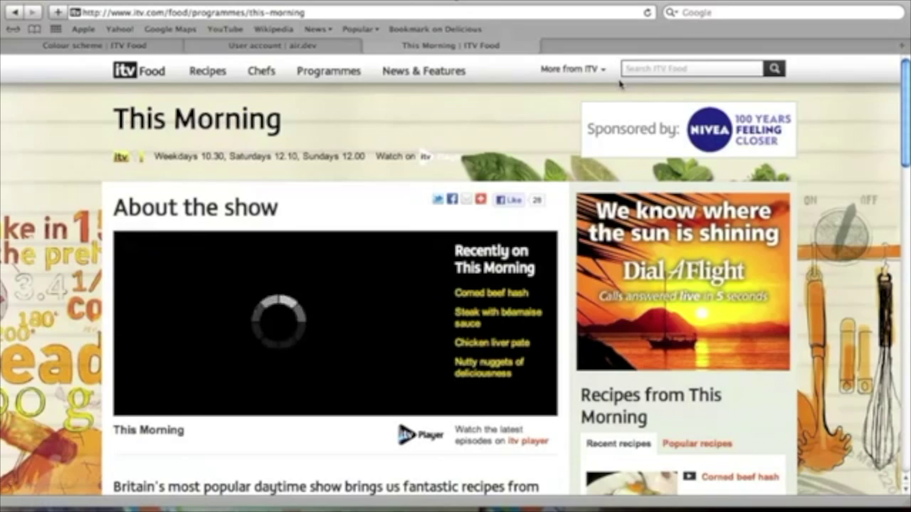
pyautogui.click(318, 77)
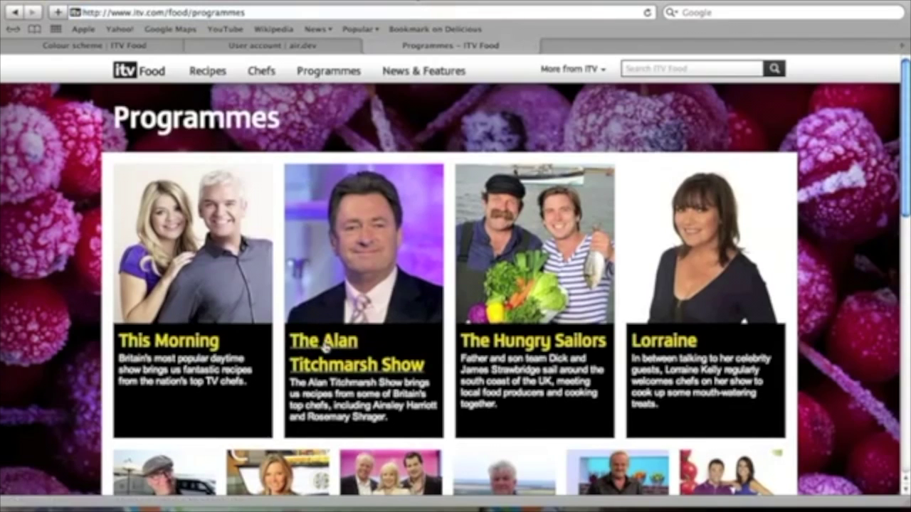
pyautogui.click(323, 346)
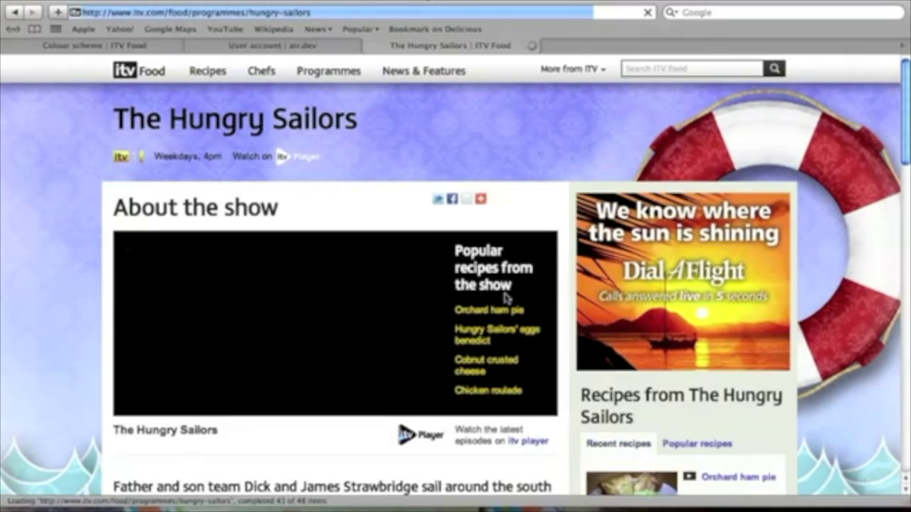
pyautogui.click(330, 74)
pyautogui.click(681, 341)
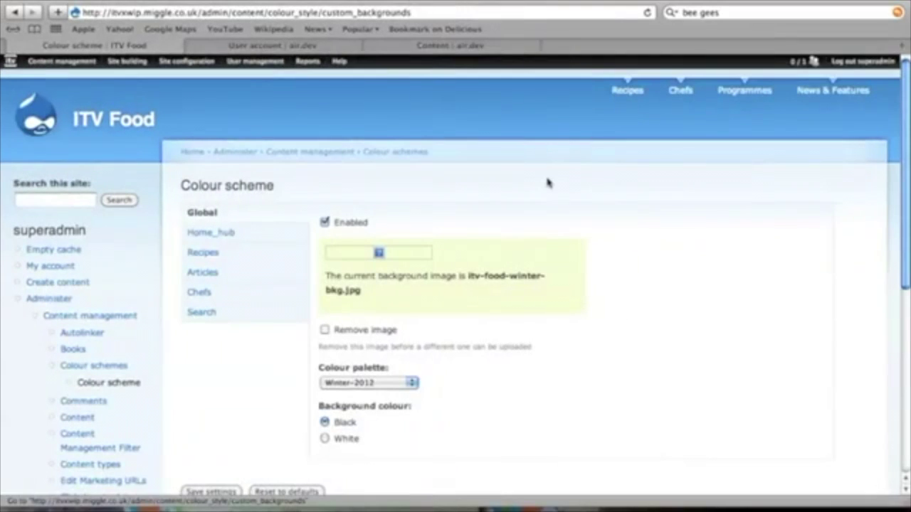
# Review the Home_hub, Recipes, Articles and Chefs colour schemes, confirming Chefs keeps Winter-2012
pyautogui.click(212, 237)
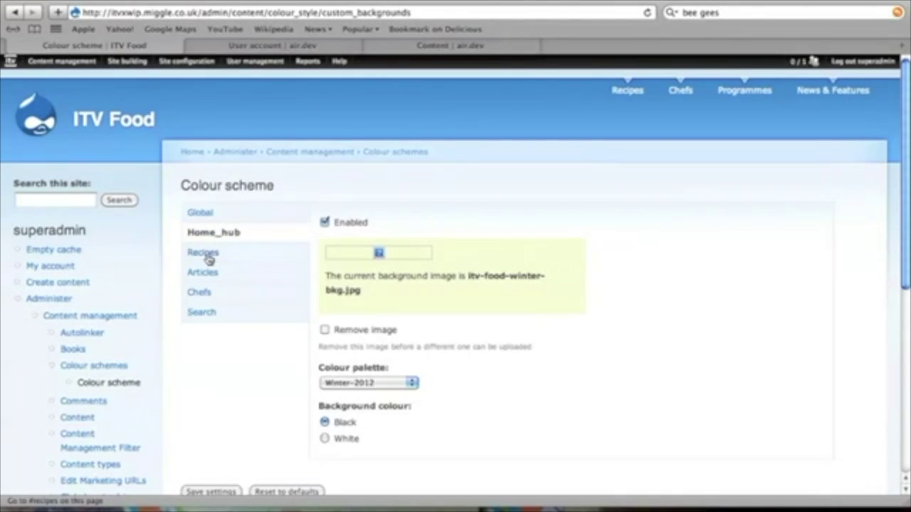
pyautogui.click(205, 255)
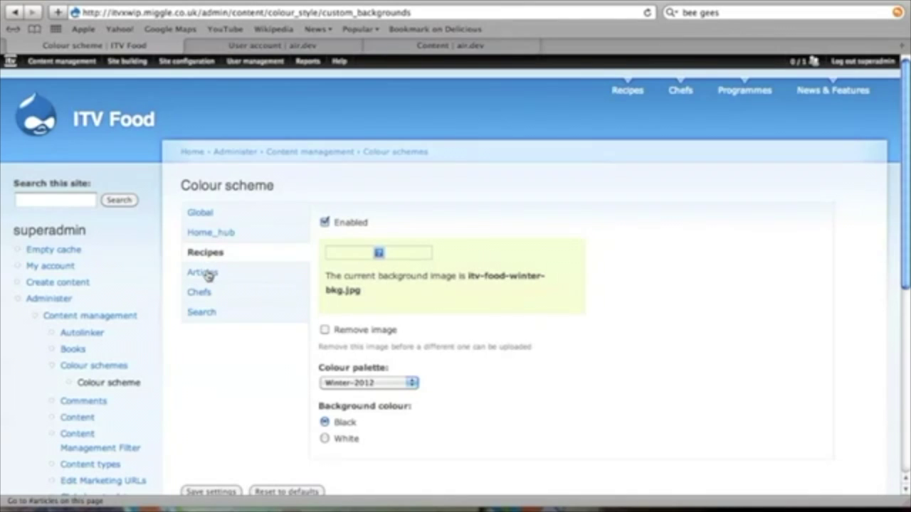
pyautogui.click(208, 276)
pyautogui.click(207, 296)
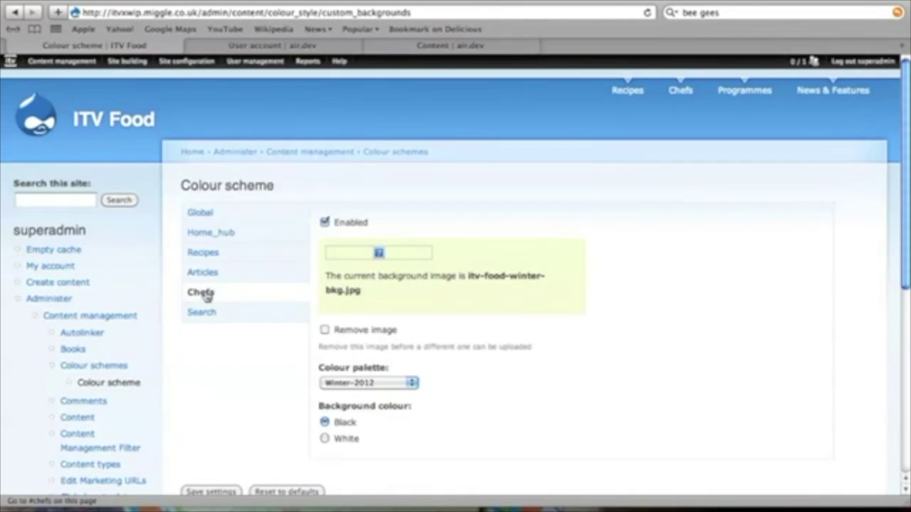
pyautogui.click(378, 384)
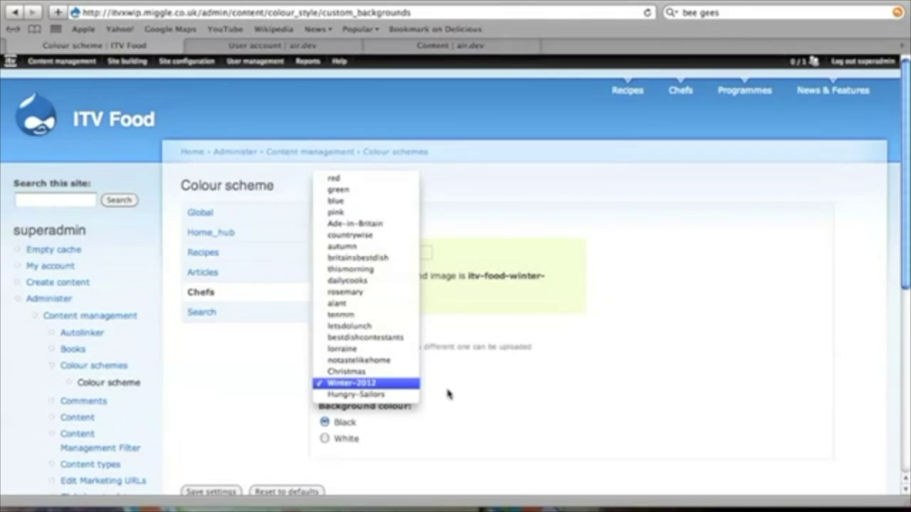
pyautogui.click(543, 401)
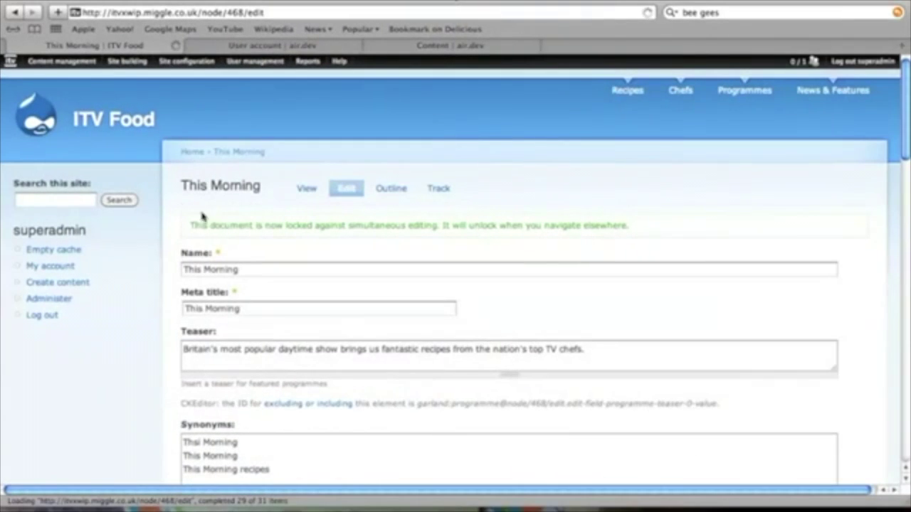
# Inspect This Morning's Custom background settings: thismorning colour scheme and white background colour
pyautogui.moveTo(906, 132); pyautogui.dragTo(876, 284)
pyautogui.scroll(-8, 876, 284)
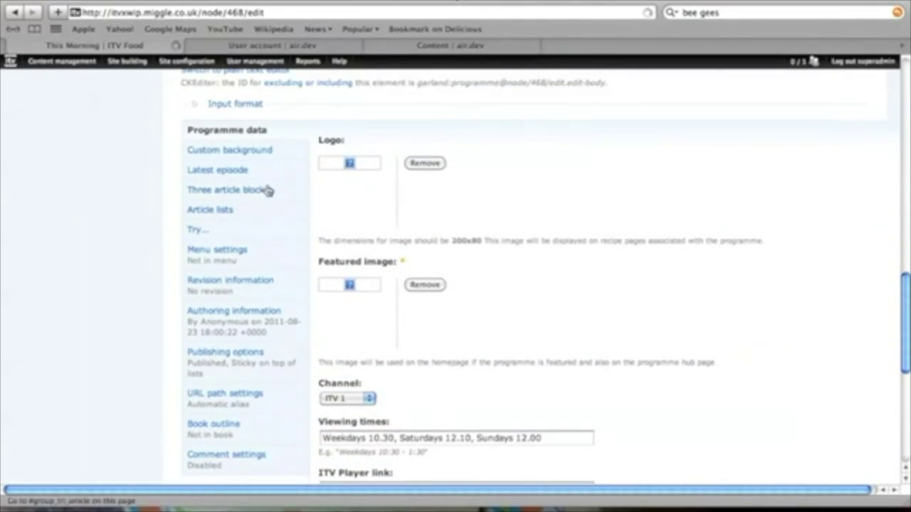
pyautogui.click(246, 151)
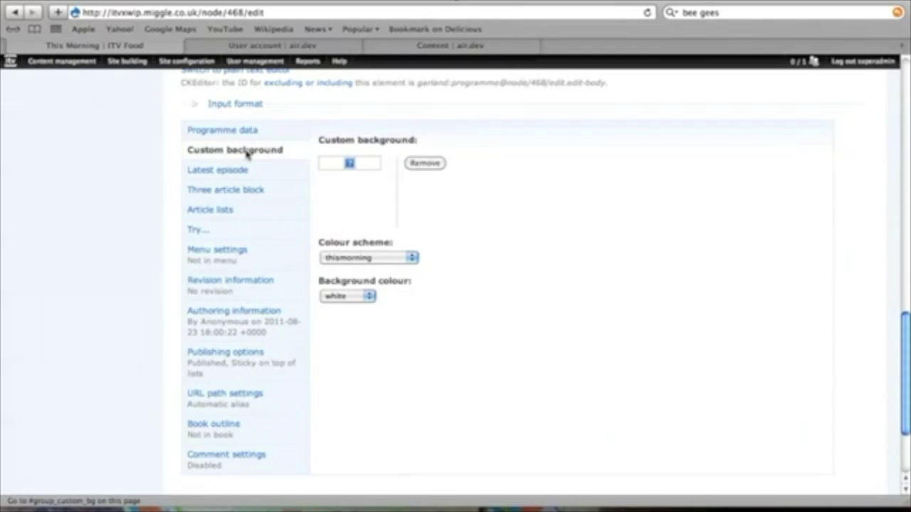
pyautogui.click(349, 258)
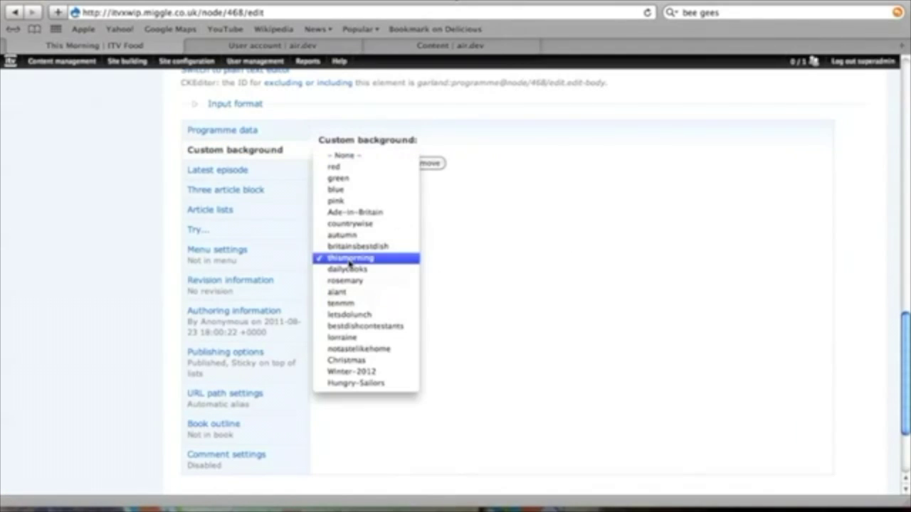
pyautogui.click(472, 271)
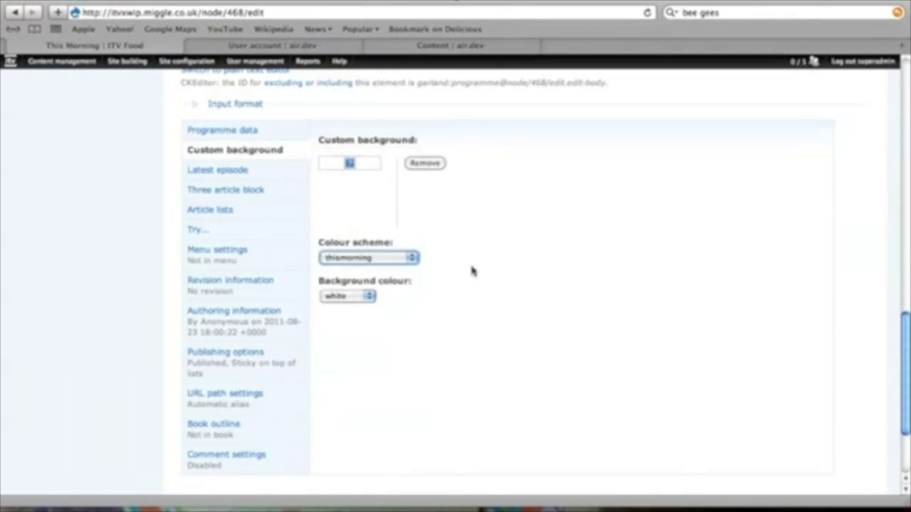
pyautogui.click(370, 297)
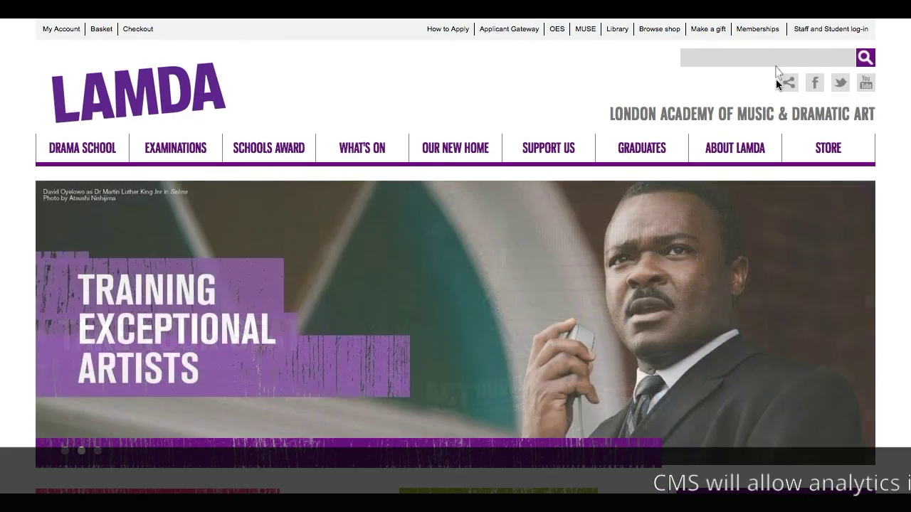
# Go from the LAMDA STORE publications page to the SIGN UP mailing list page
pyautogui.moveTo(820, 155)
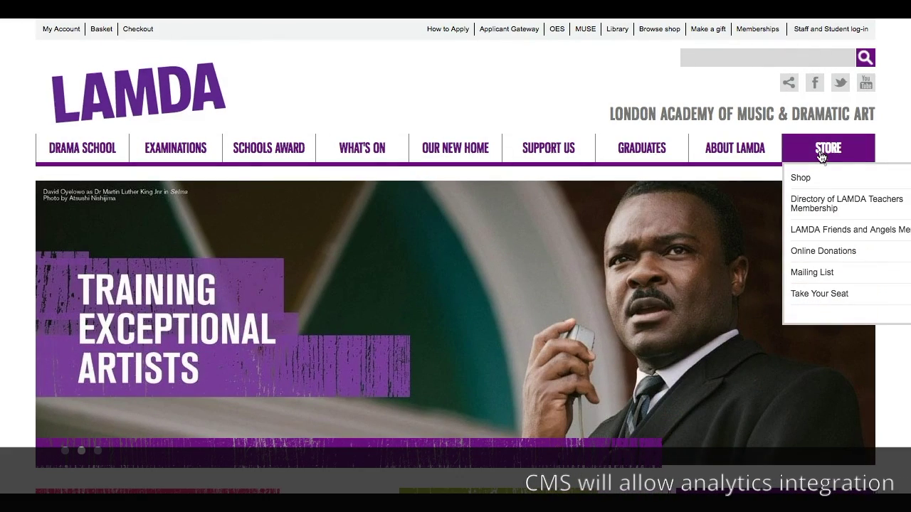
pyautogui.click(820, 155)
pyautogui.scroll(-5, 427, 342)
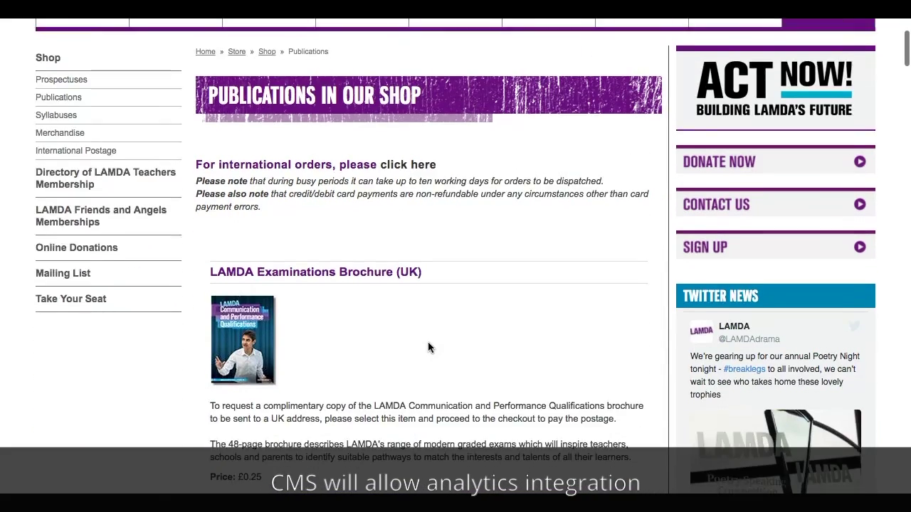
pyautogui.scroll(3, 427, 341)
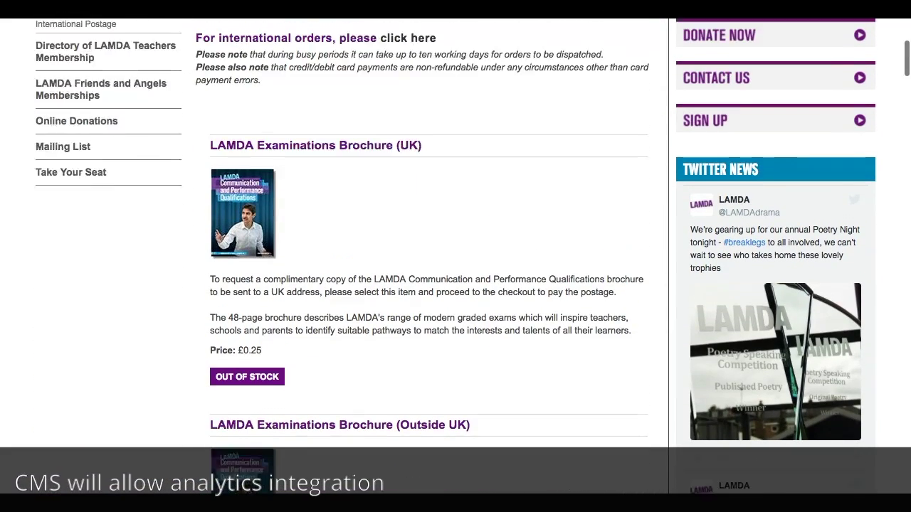
pyautogui.scroll(2, 234, 256)
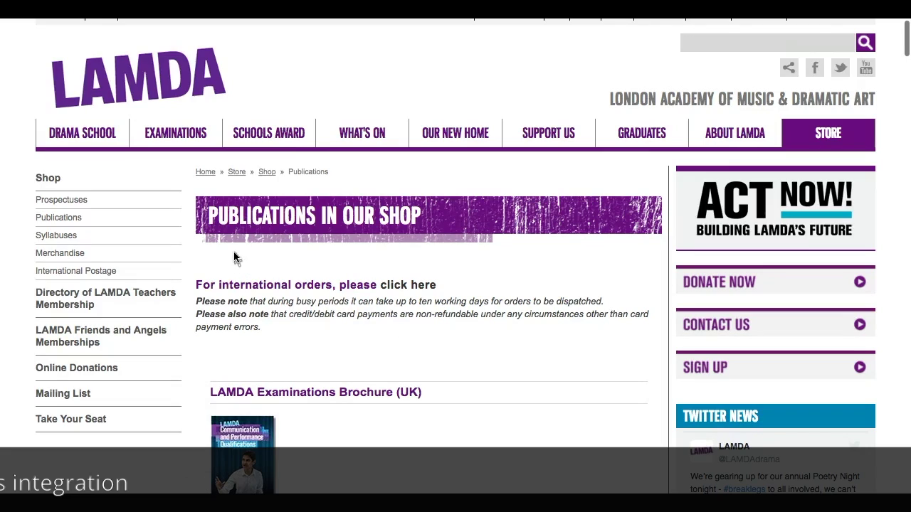
pyautogui.click(723, 373)
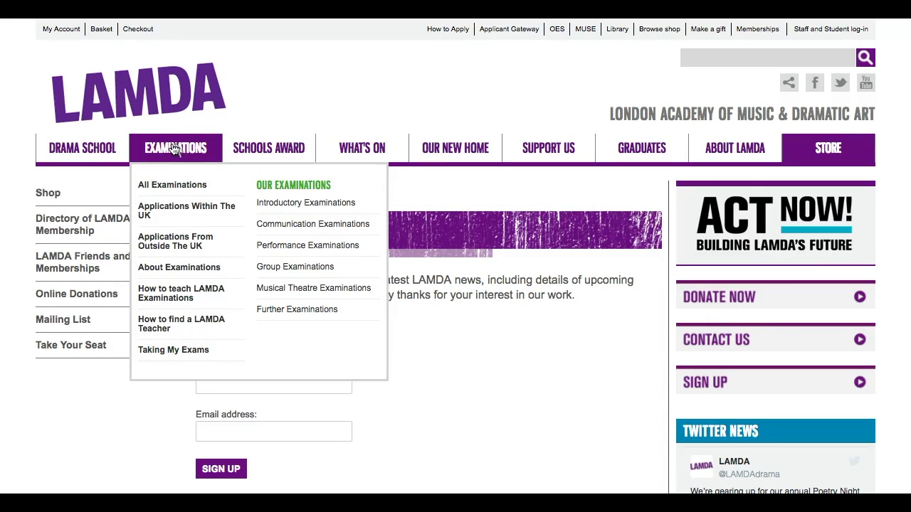
pyautogui.moveTo(98, 153)
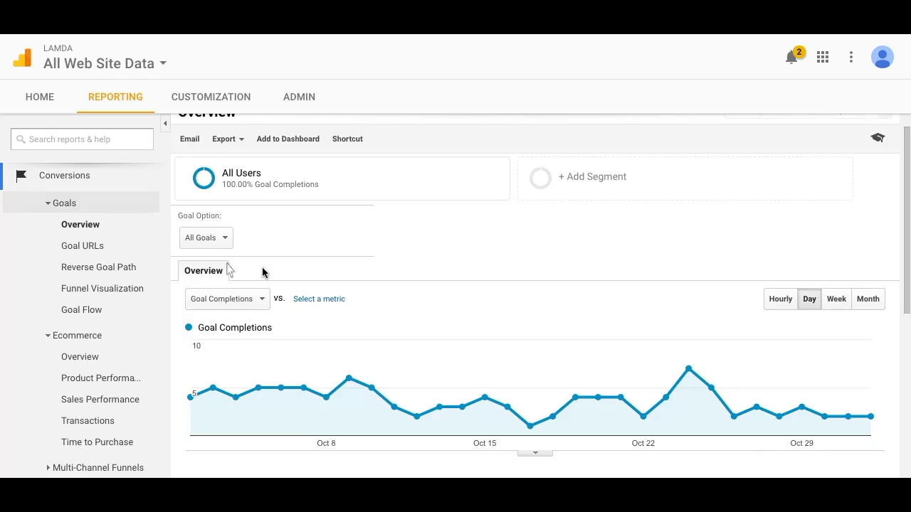
# Open Behavior > Events > Overview and review Top Events, led by Downloads at 21,270
pyautogui.scroll(-3, 350, 315)
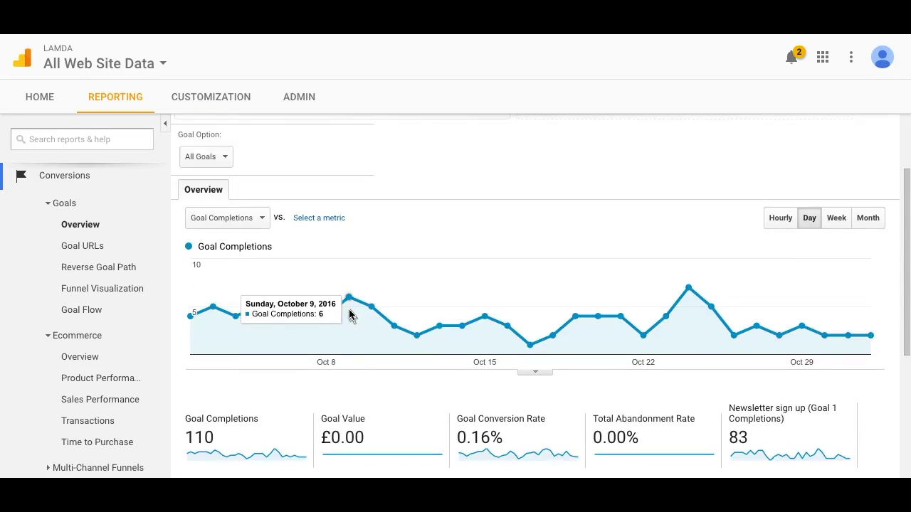
pyautogui.scroll(-1, 350, 315)
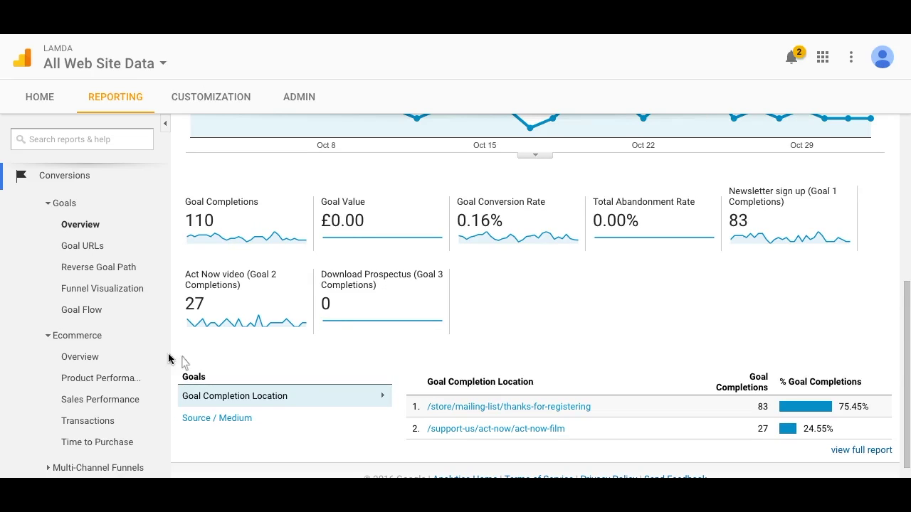
pyautogui.scroll(3, 98, 324)
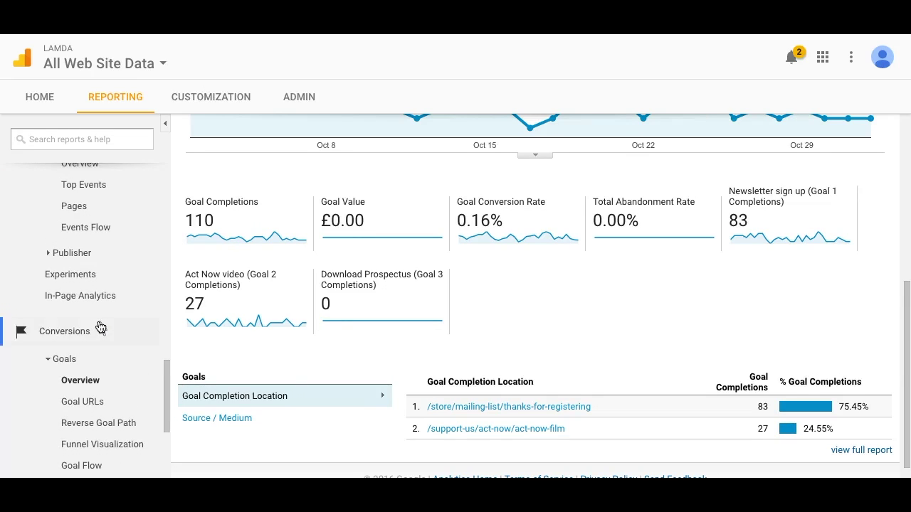
pyautogui.scroll(3, 100, 326)
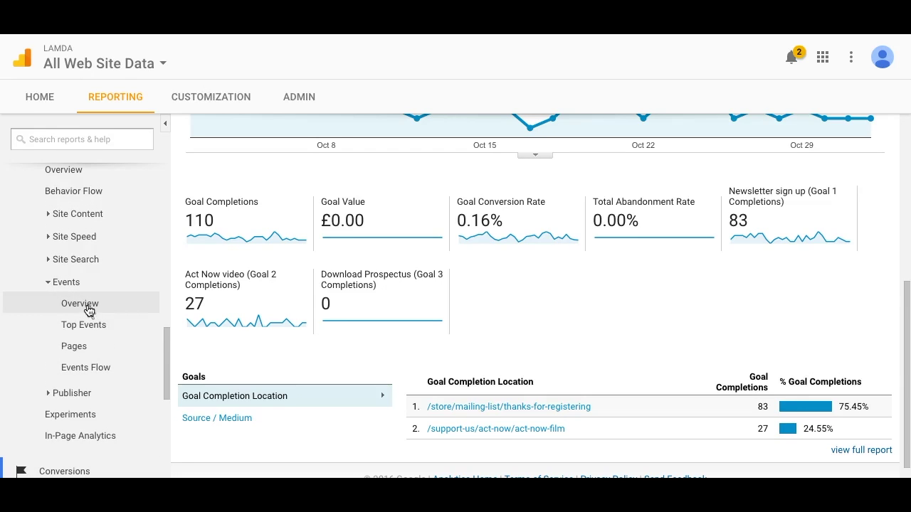
pyautogui.click(88, 310)
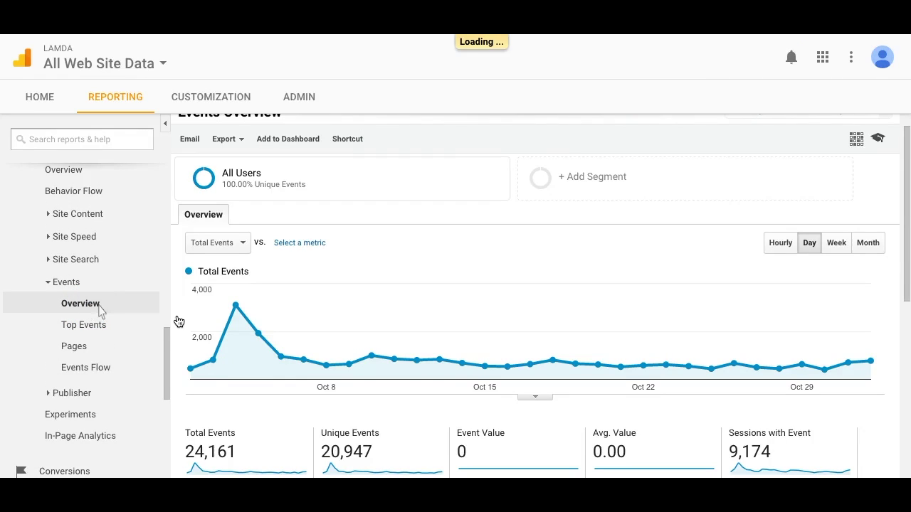
pyautogui.scroll(-4, 417, 335)
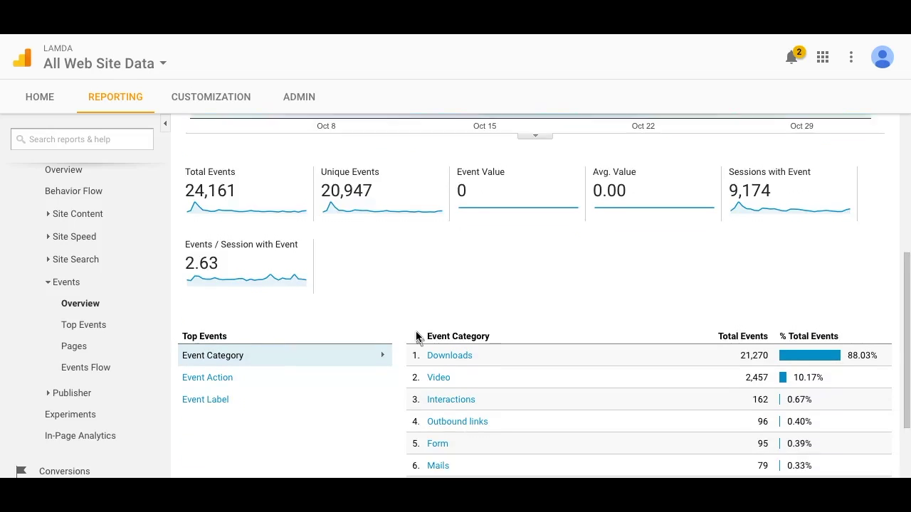
pyautogui.scroll(-2, 417, 337)
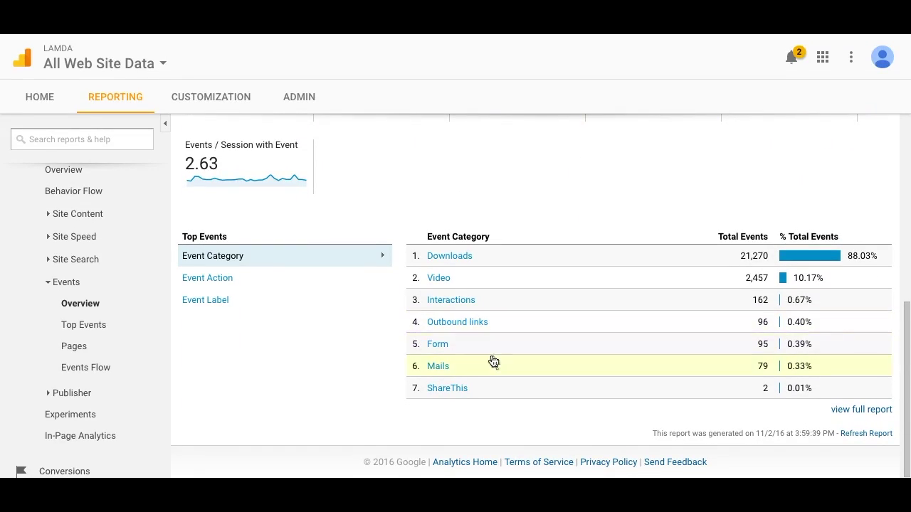
pyautogui.click(439, 278)
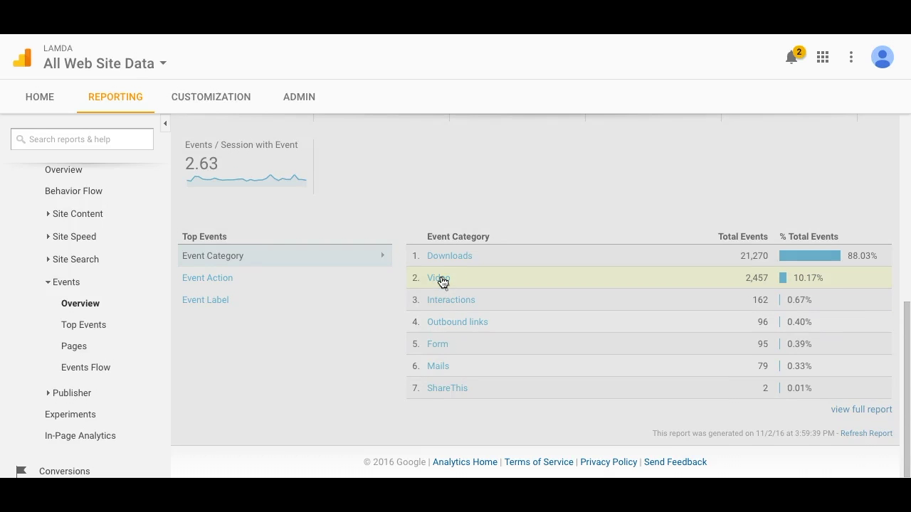
# Break the Video events down by Event Label and drill into the Act Now! film's events
pyautogui.scroll(-3, 439, 320)
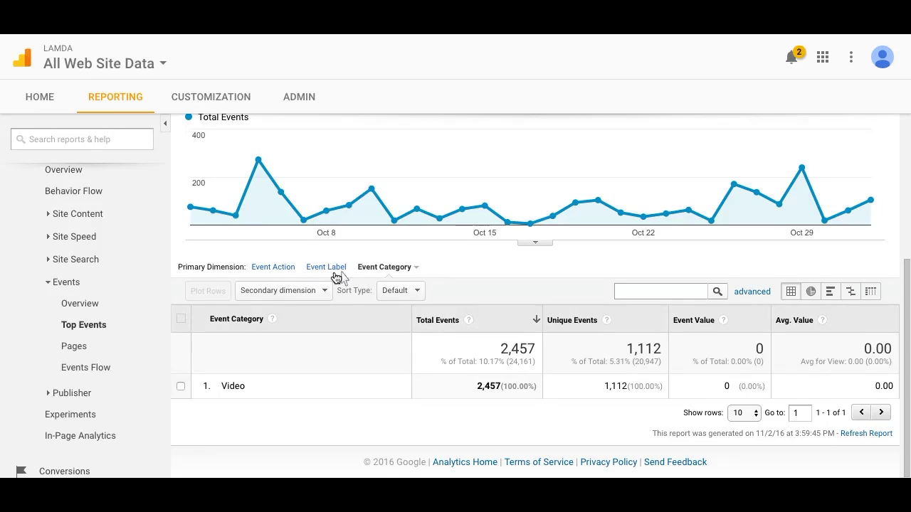
pyautogui.click(324, 268)
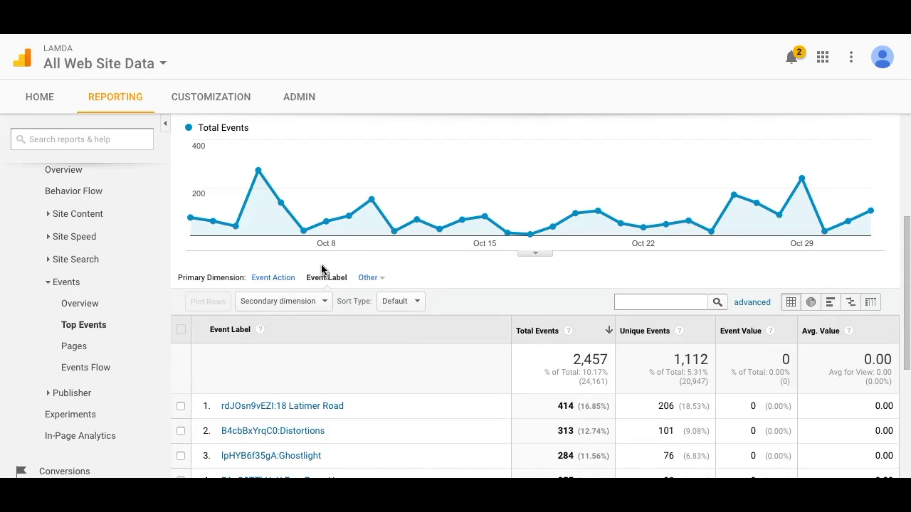
pyautogui.scroll(-3, 398, 374)
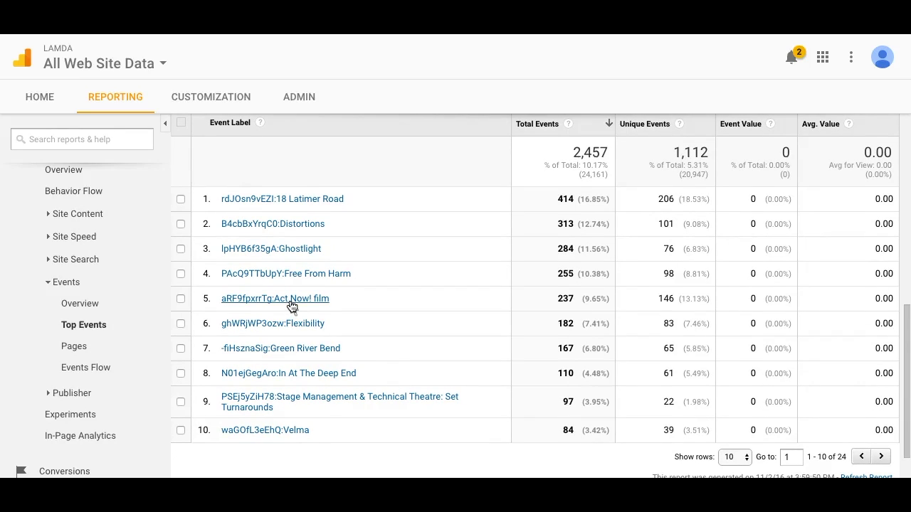
pyautogui.click(291, 299)
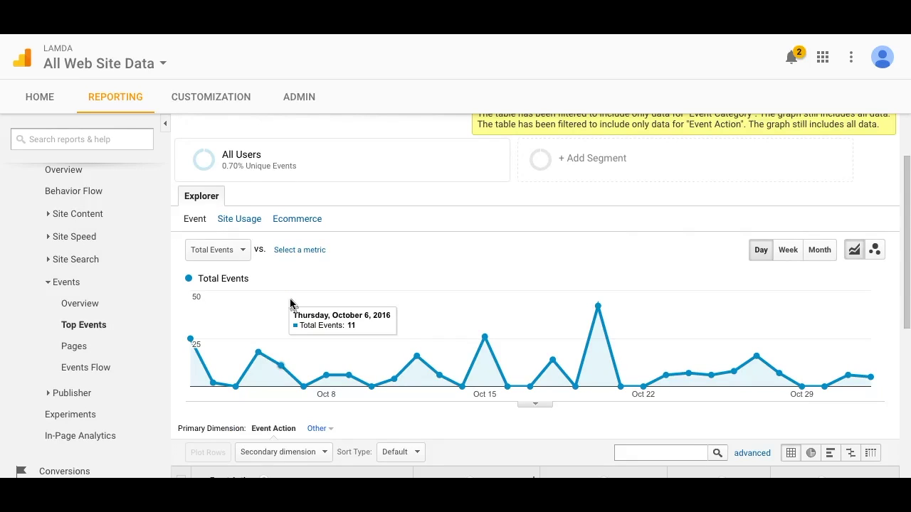
pyautogui.scroll(-4, 378, 299)
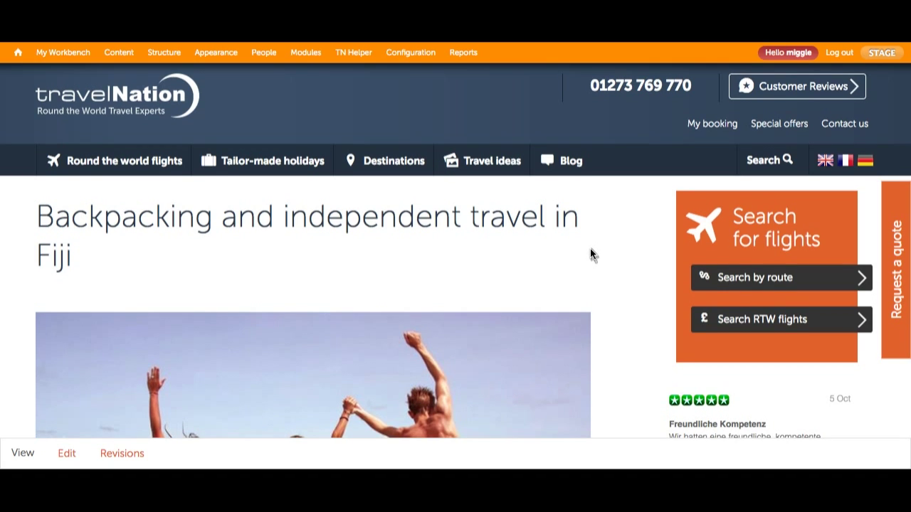
# Open the Fiji article's edit form
pyautogui.scroll(-2, 590, 249)
pyautogui.scroll(-3, 589, 253)
pyautogui.scroll(2, 590, 254)
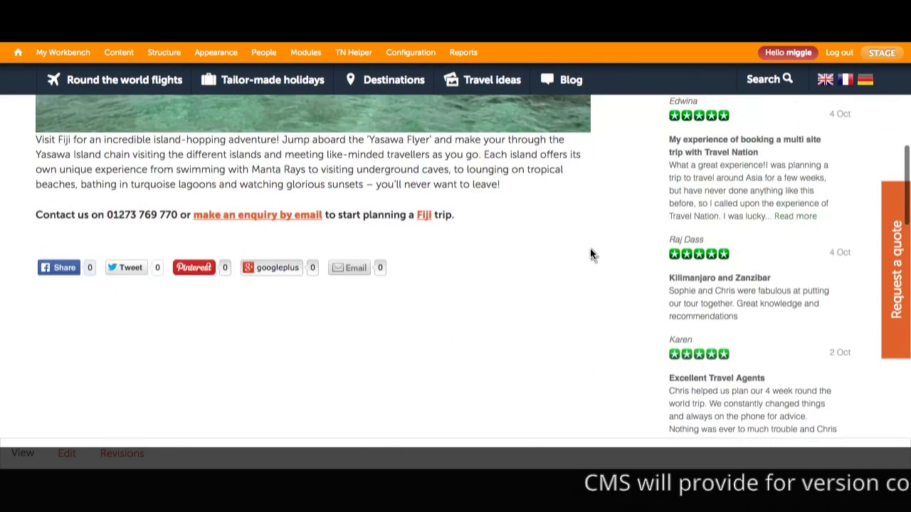
pyautogui.scroll(5, 594, 254)
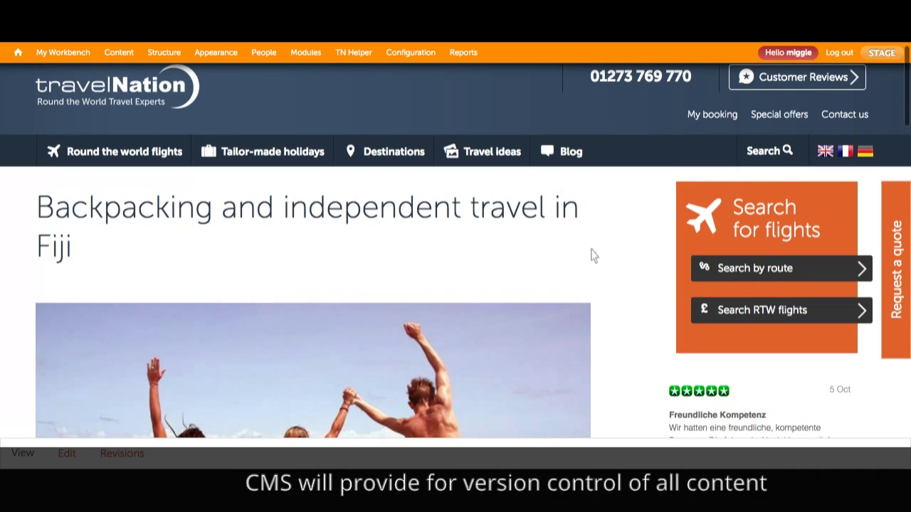
pyautogui.scroll(1, 594, 255)
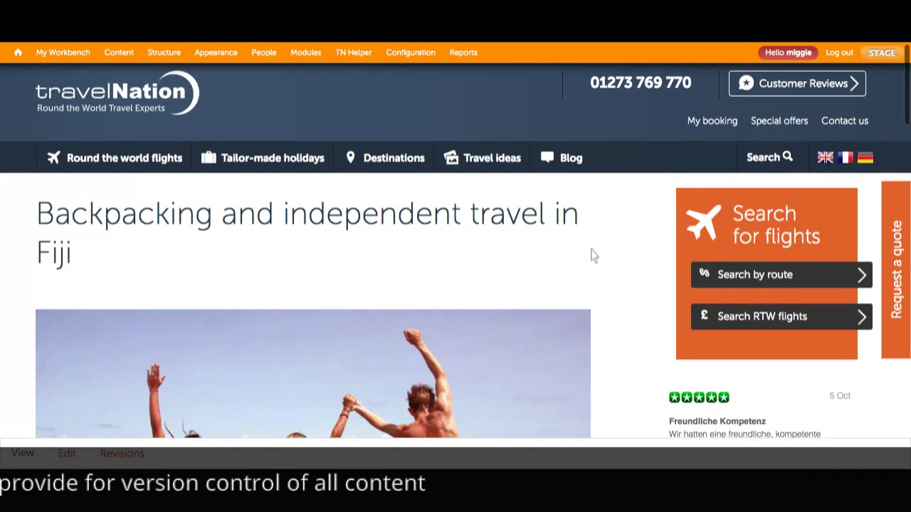
pyautogui.click(68, 453)
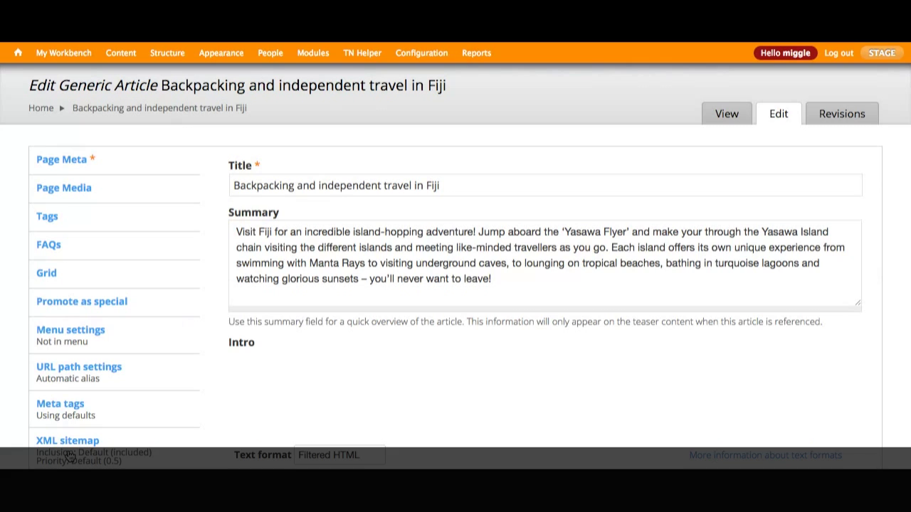
# Paste a second copy of the Intro paragraph beneath the original, then open Revision information
pyautogui.scroll(-10, 396, 314)
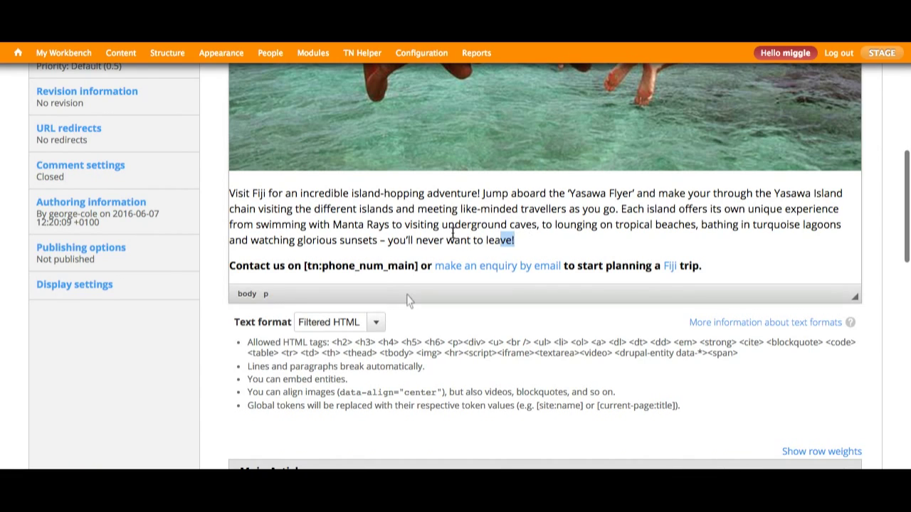
pyautogui.moveTo(453, 232); pyautogui.dragTo(214, 193)
pyautogui.hotkey('ctrl', 'c')
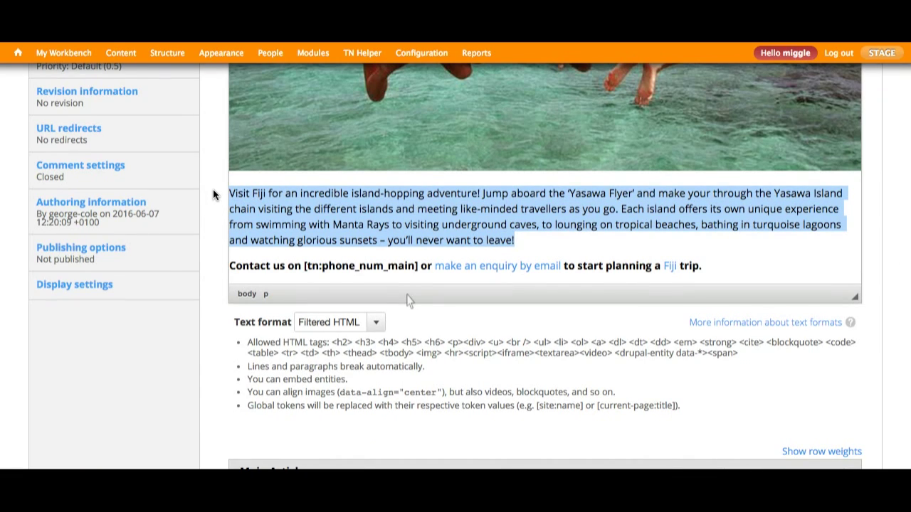
pyautogui.click(537, 240)
pyautogui.press('Return')
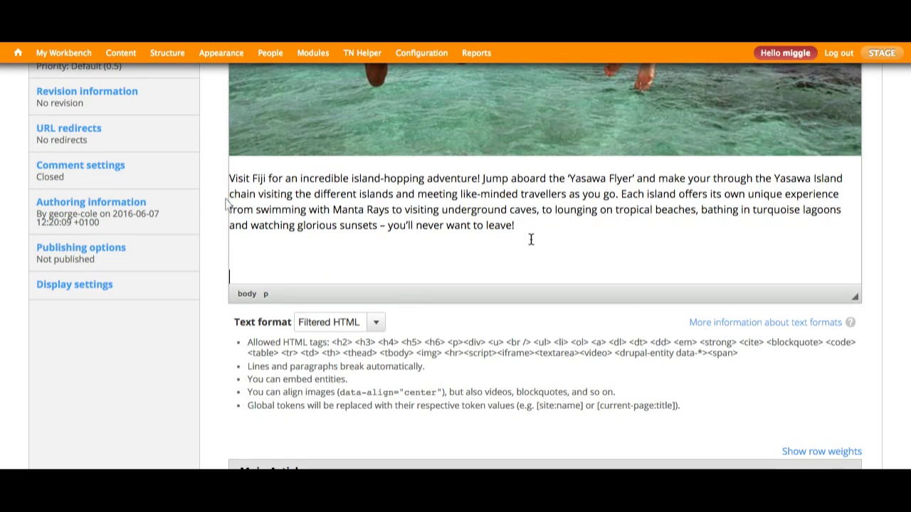
pyautogui.hotkey('ctrl', 'v')
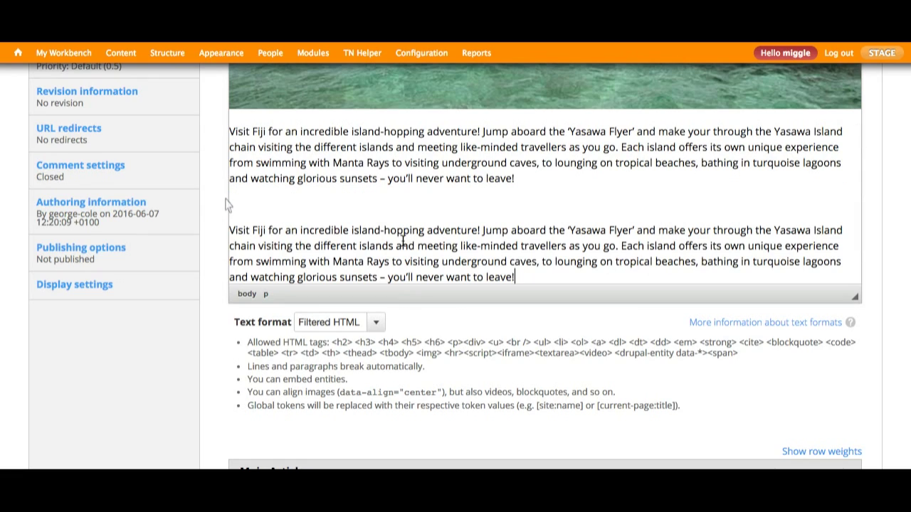
pyautogui.scroll(1, 141, 250)
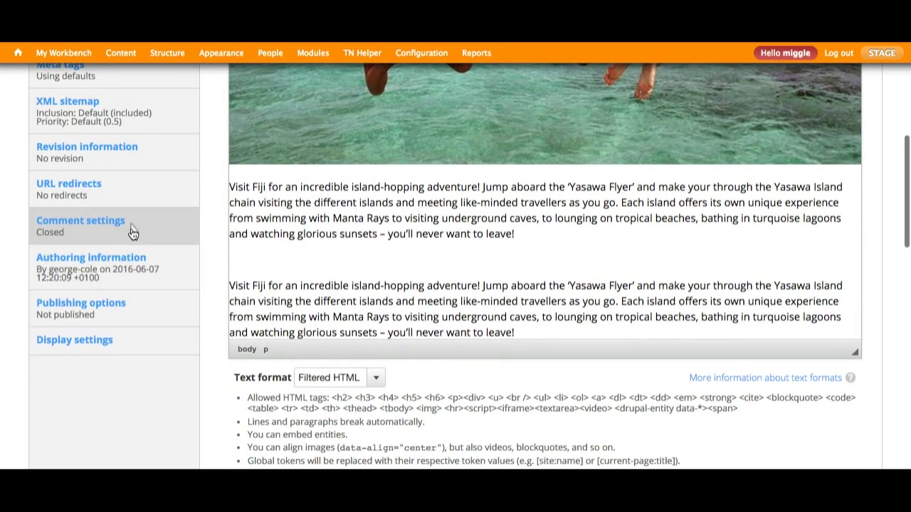
pyautogui.scroll(1, 132, 232)
pyautogui.click(116, 184)
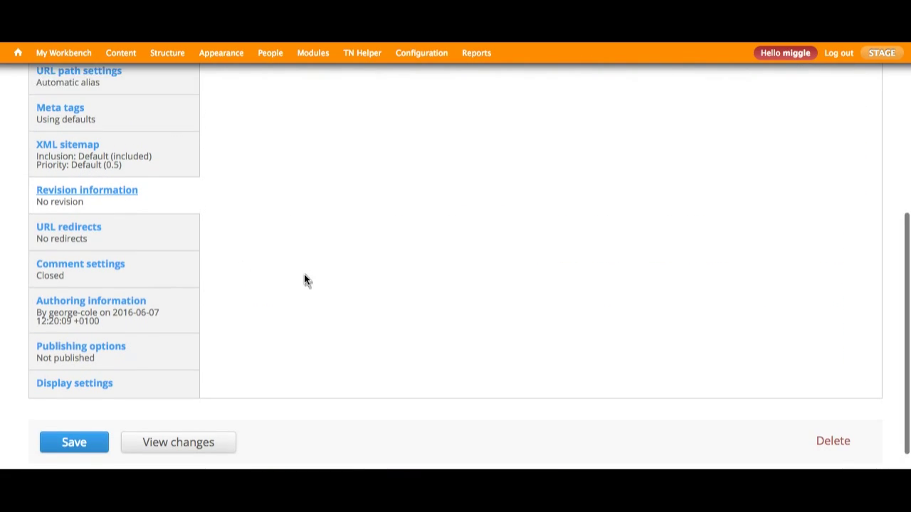
# Save the article as a new revision with the log message 'This has longer copy'
pyautogui.scroll(6, 304, 278)
pyautogui.click(237, 167)
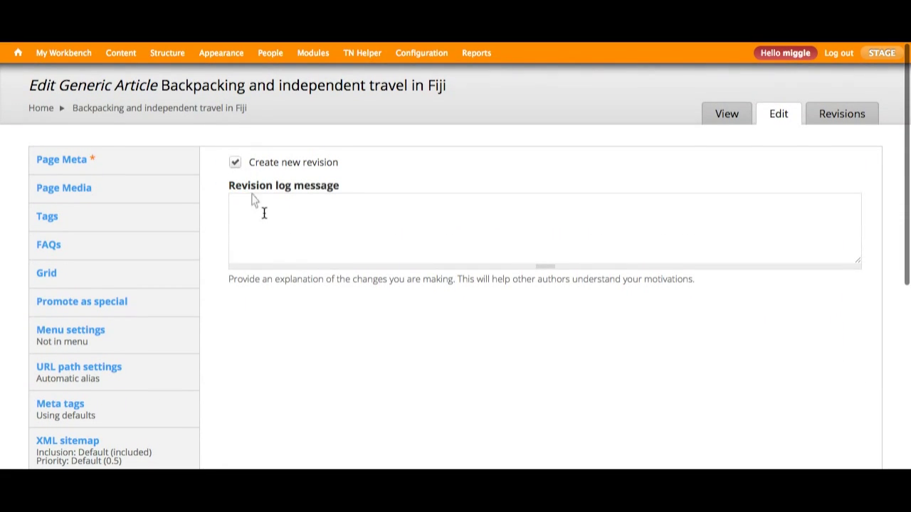
pyautogui.click(266, 219)
pyautogui.write('This has longer copy')
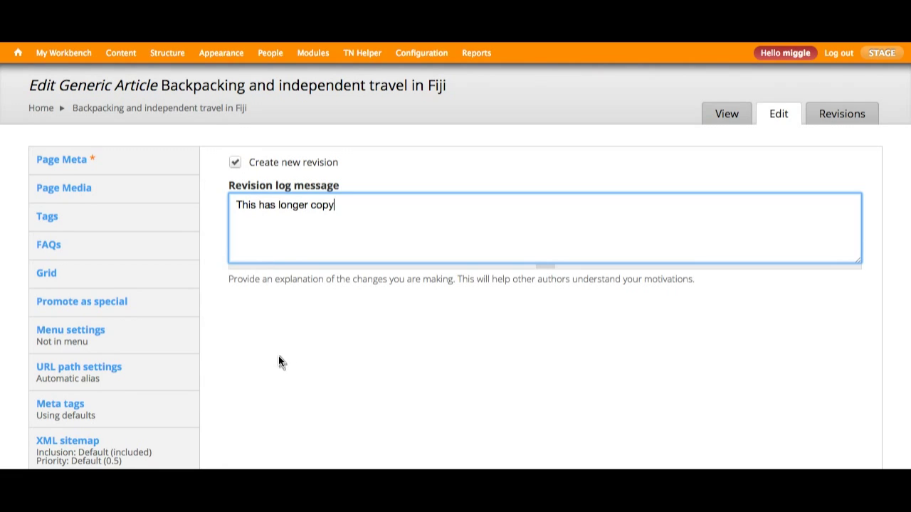
pyautogui.scroll(-5, 278, 362)
pyautogui.click(84, 425)
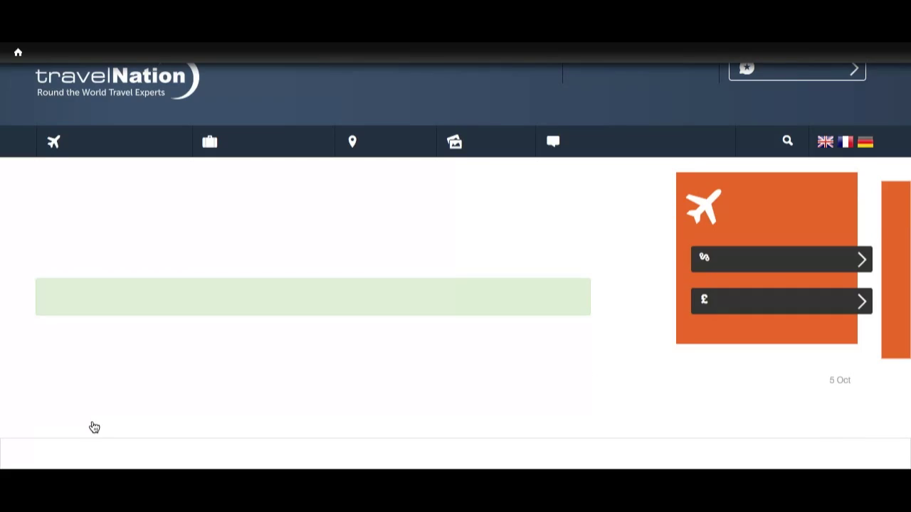
# Scroll through the saved Fiji article to check the doubled Intro paragraph
pyautogui.scroll(-8, 281, 388)
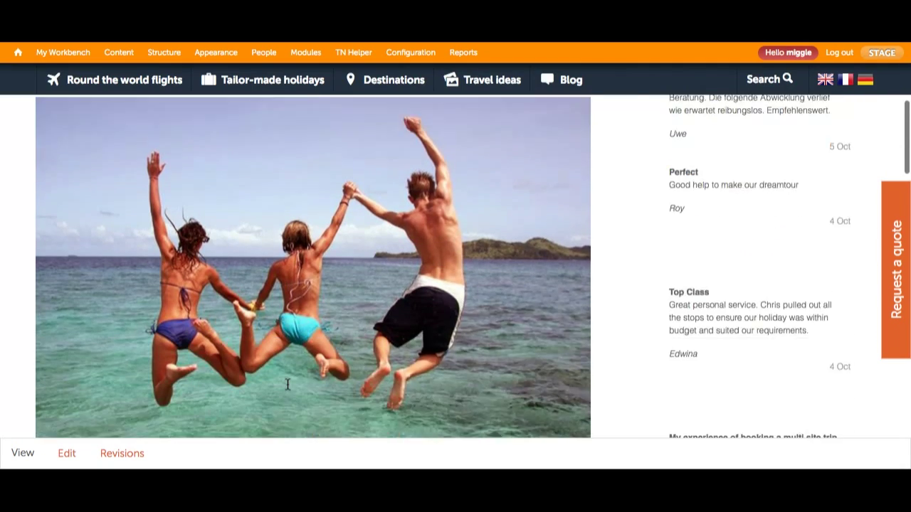
pyautogui.scroll(-2, 287, 384)
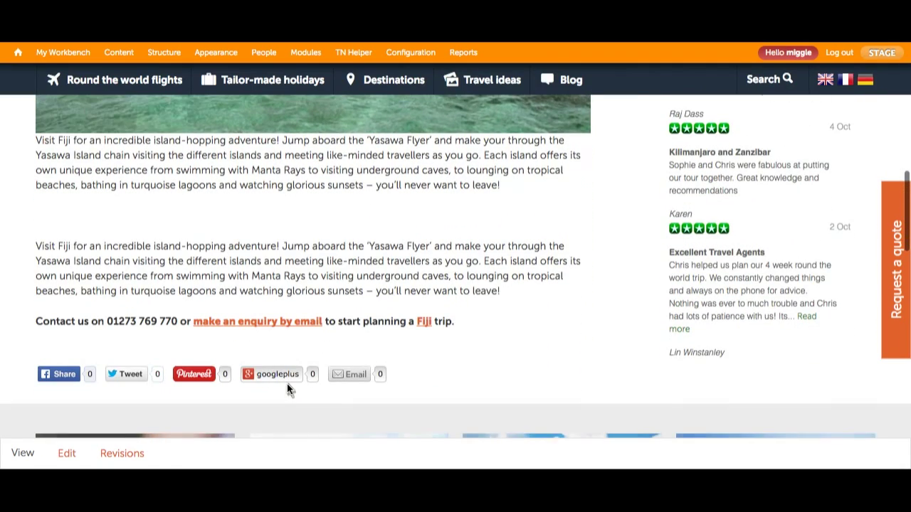
pyautogui.scroll(5, 288, 384)
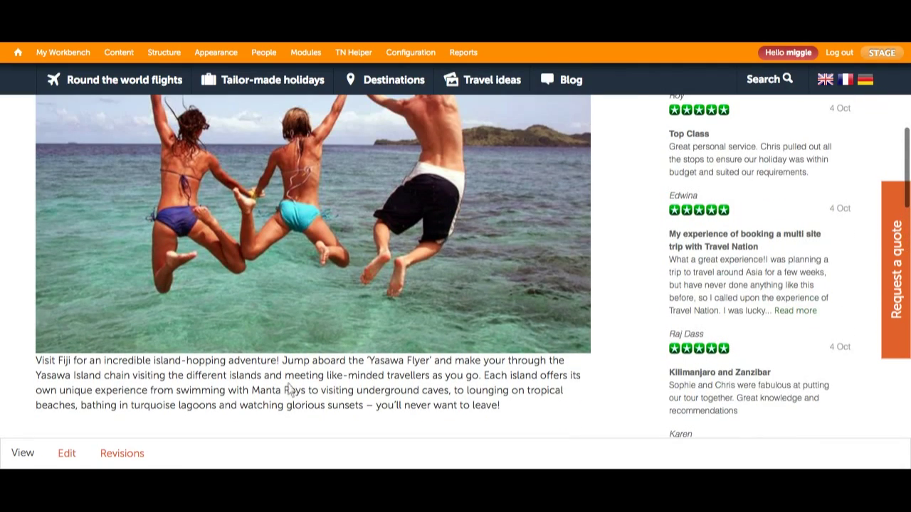
# Revert the Fiji article to its 17:37 'slightly shorter copy' revision
pyautogui.click(114, 461)
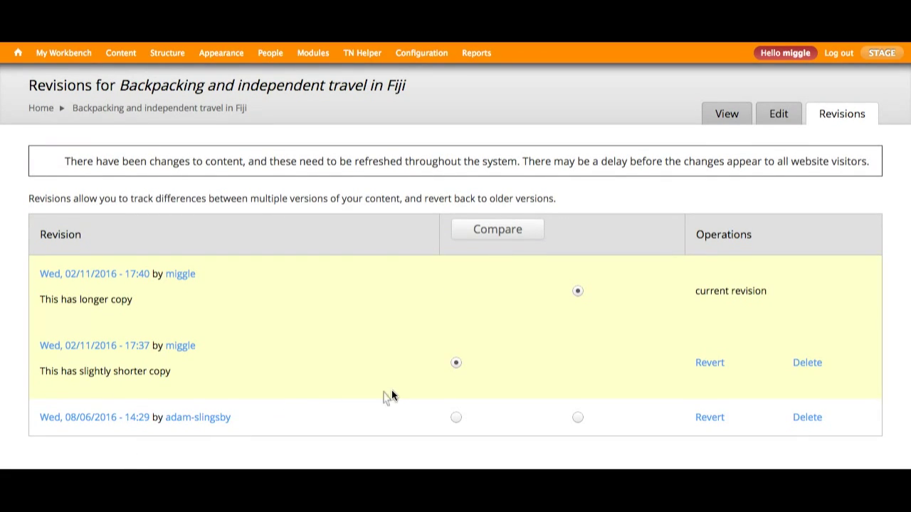
pyautogui.scroll(-1, 579, 380)
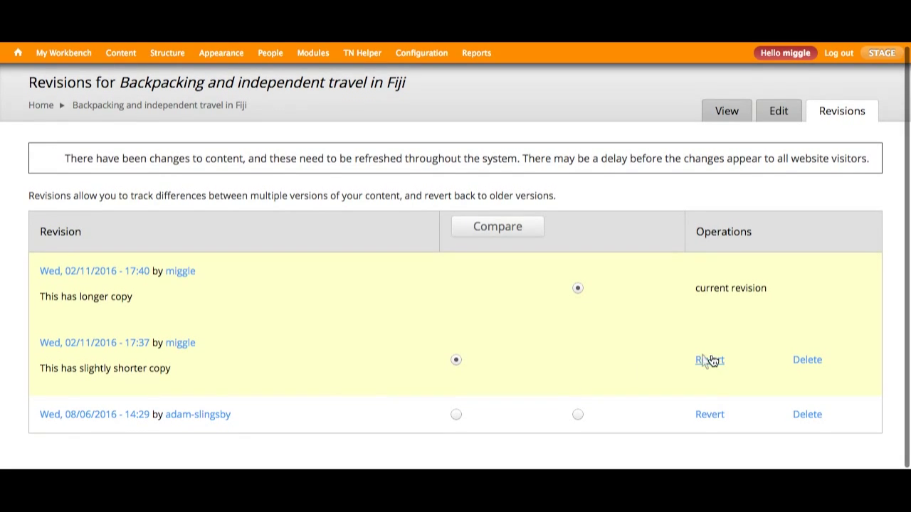
pyautogui.click(710, 361)
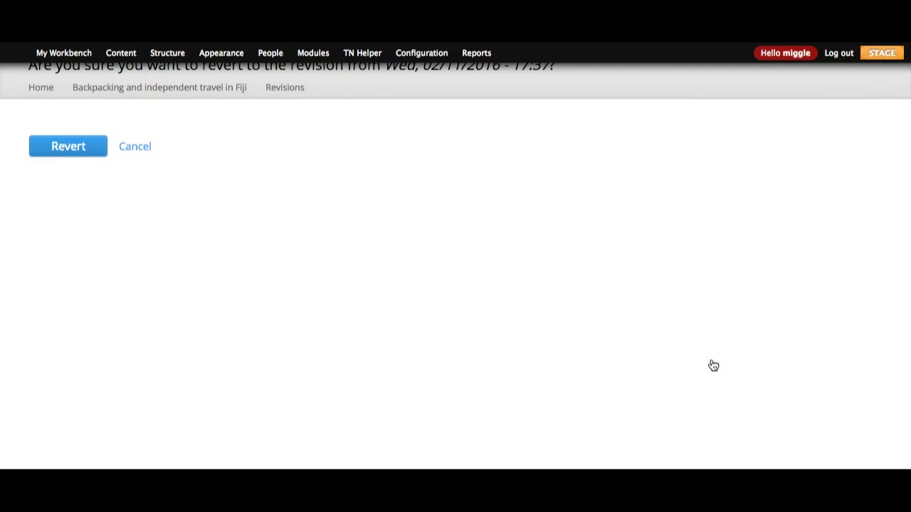
pyautogui.click(83, 168)
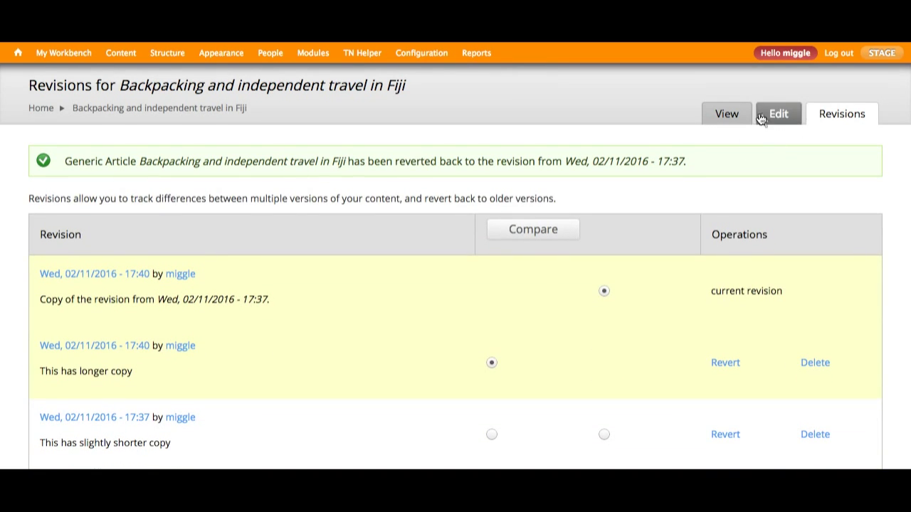
# View the reverted article to check its copy, then reopen it for editing
pyautogui.click(727, 114)
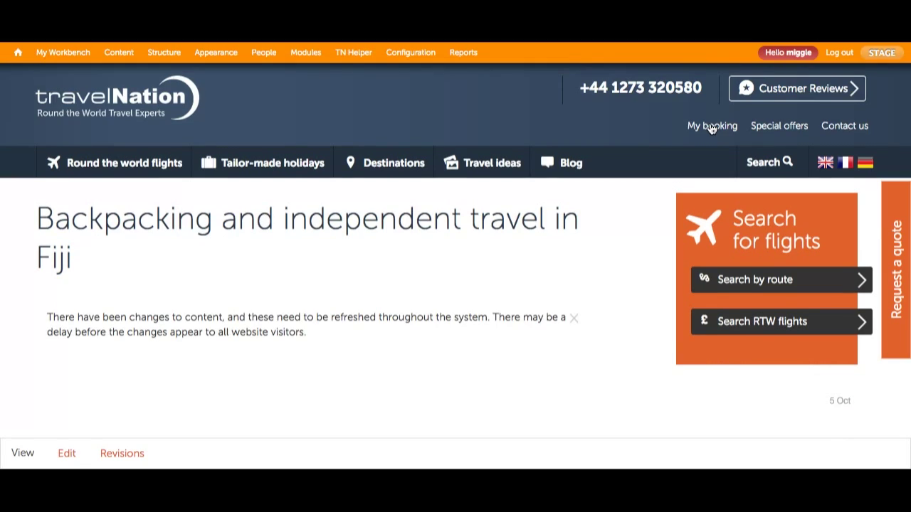
pyautogui.scroll(-5, 538, 295)
pyautogui.scroll(-2, 537, 297)
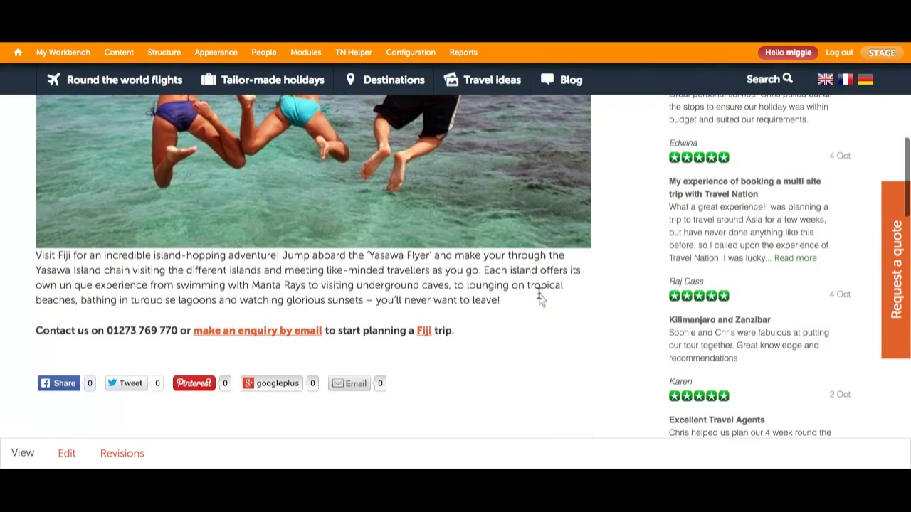
pyautogui.scroll(2, 537, 297)
pyautogui.scroll(5, 538, 298)
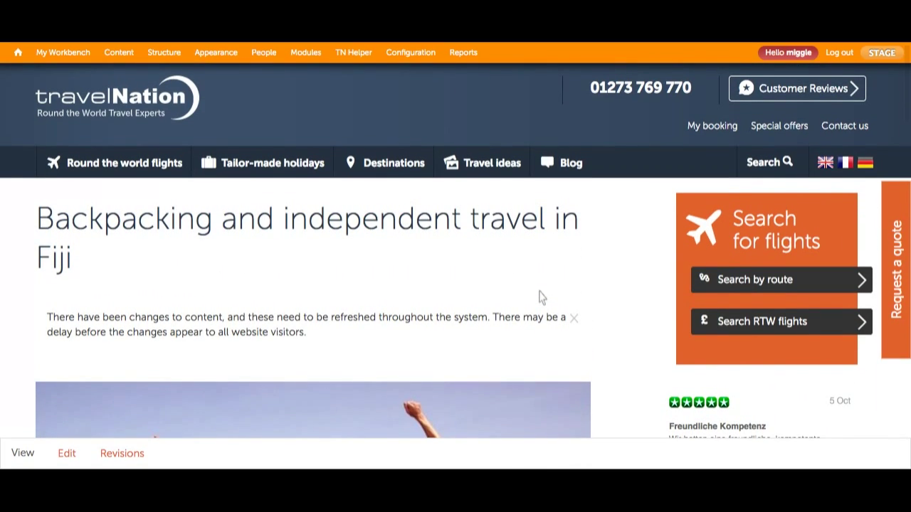
pyautogui.click(67, 453)
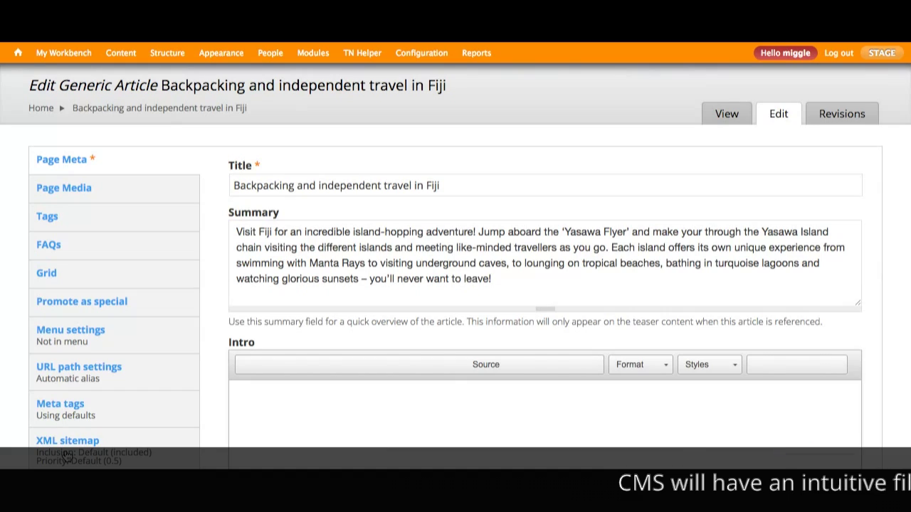
# Add a new gallery slide to the Fiji article and browse library images, filtering by tag
pyautogui.click(112, 189)
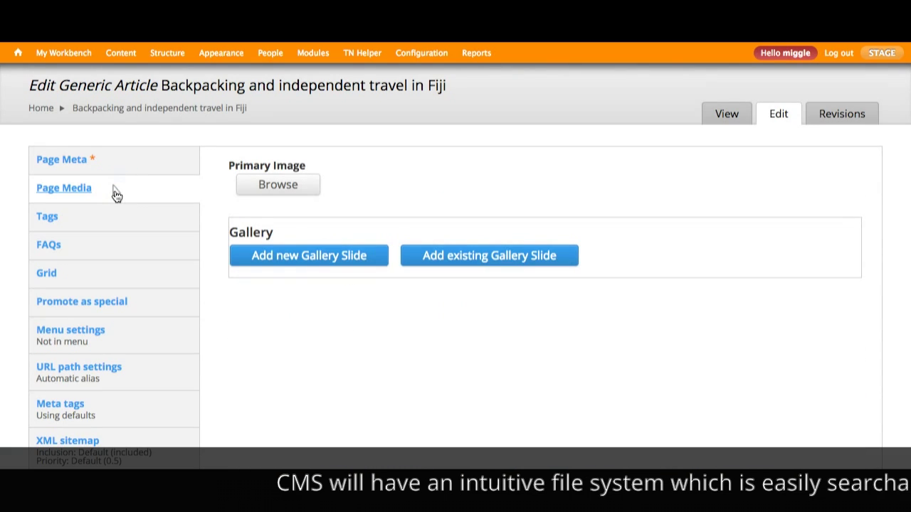
pyautogui.click(295, 260)
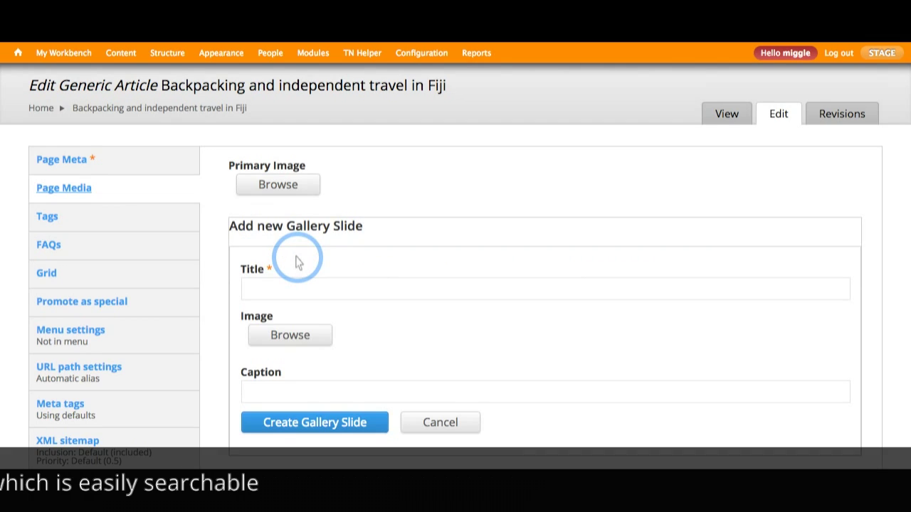
pyautogui.click(282, 340)
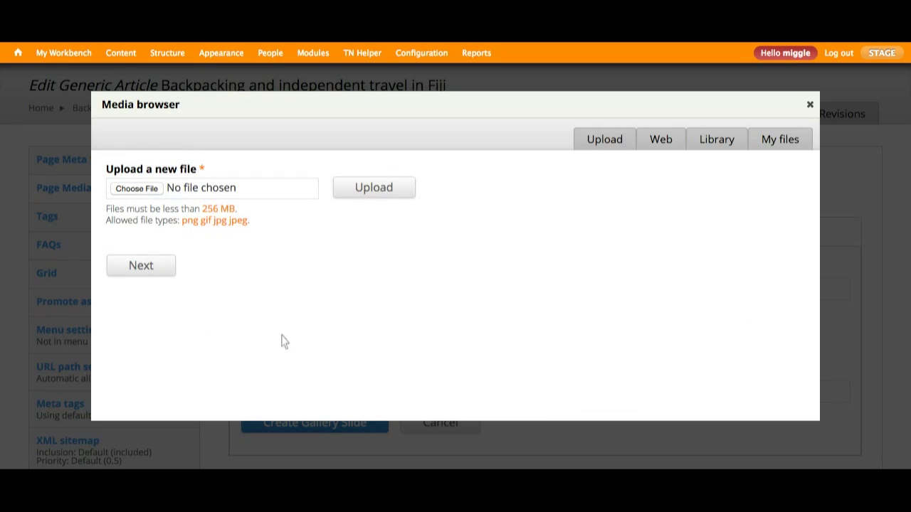
pyautogui.click(659, 143)
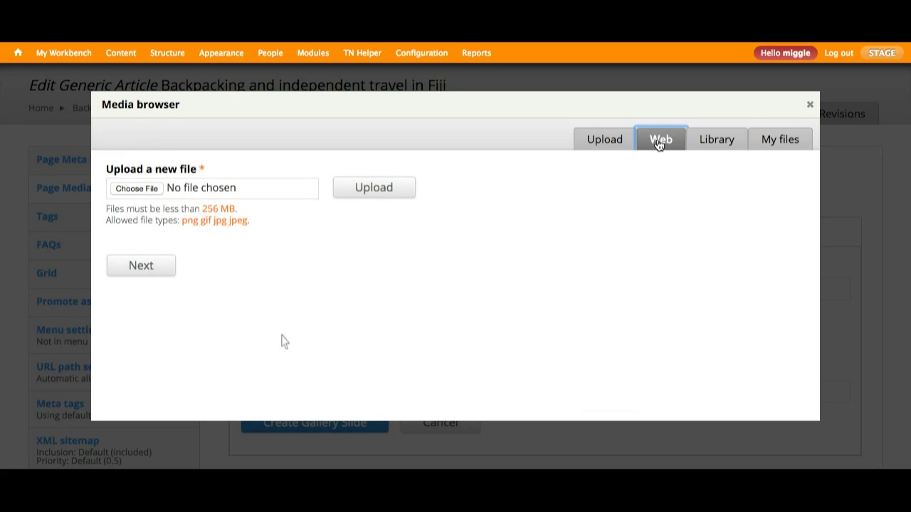
pyautogui.click(714, 140)
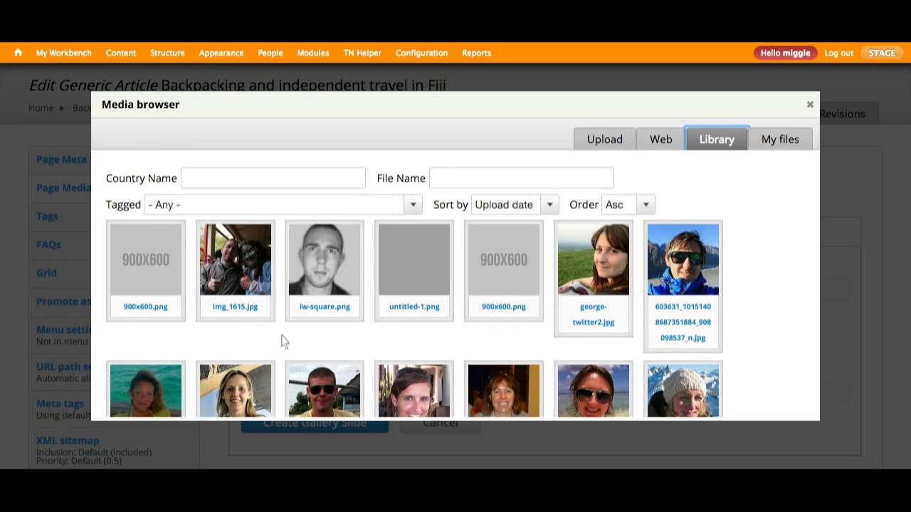
pyautogui.click(413, 206)
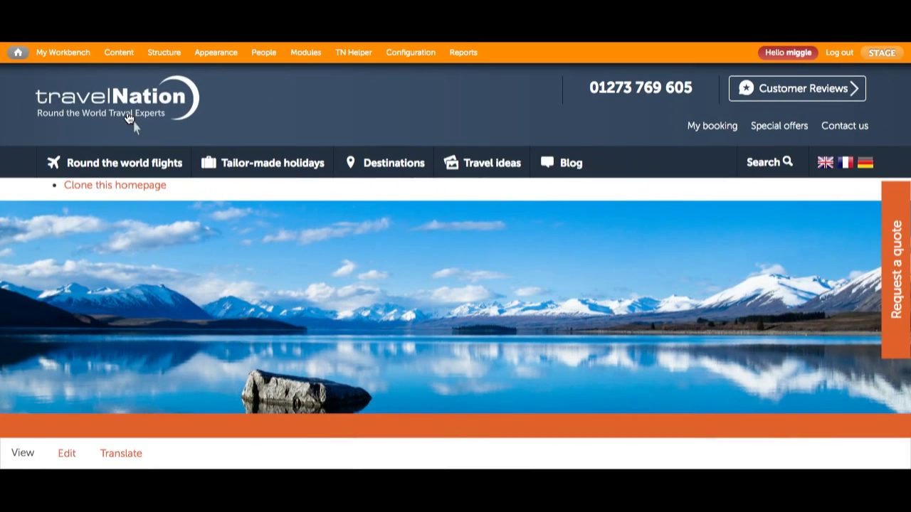
# Open My Workbench and check the My drafts and Needs review lists
pyautogui.click(68, 59)
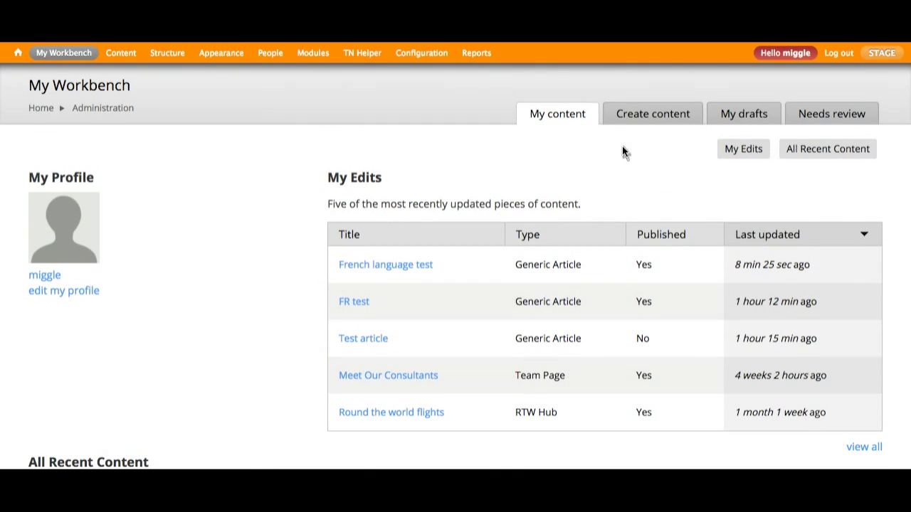
pyautogui.click(747, 116)
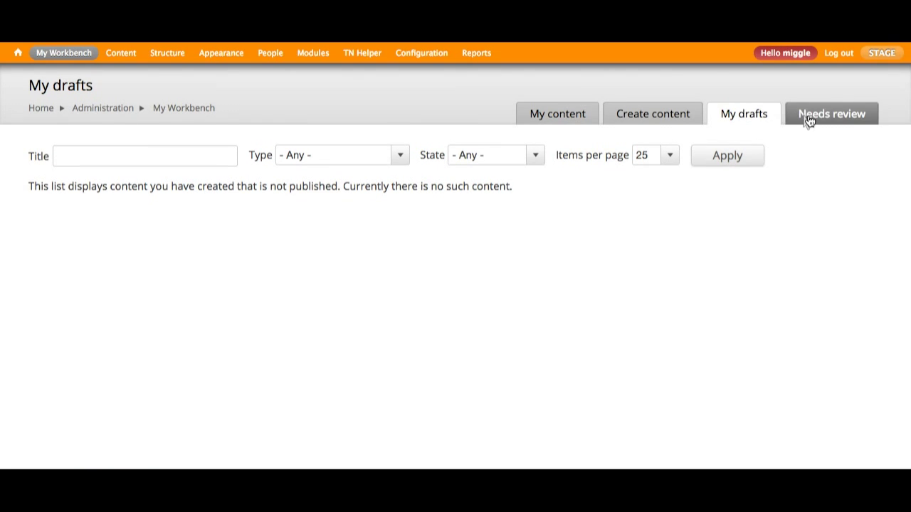
pyautogui.click(814, 119)
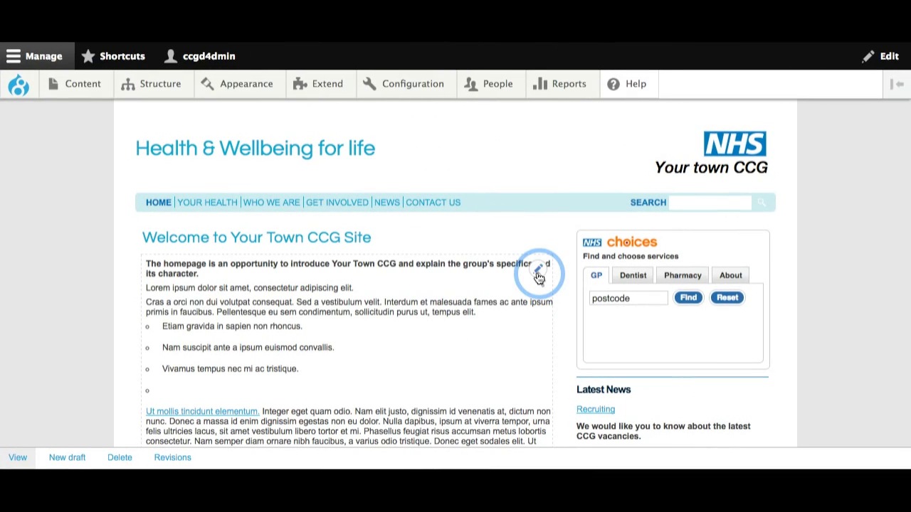
# Quick-edit the CCG homepage body to add ' TEST' after 'its character' and save
pyautogui.click(519, 289)
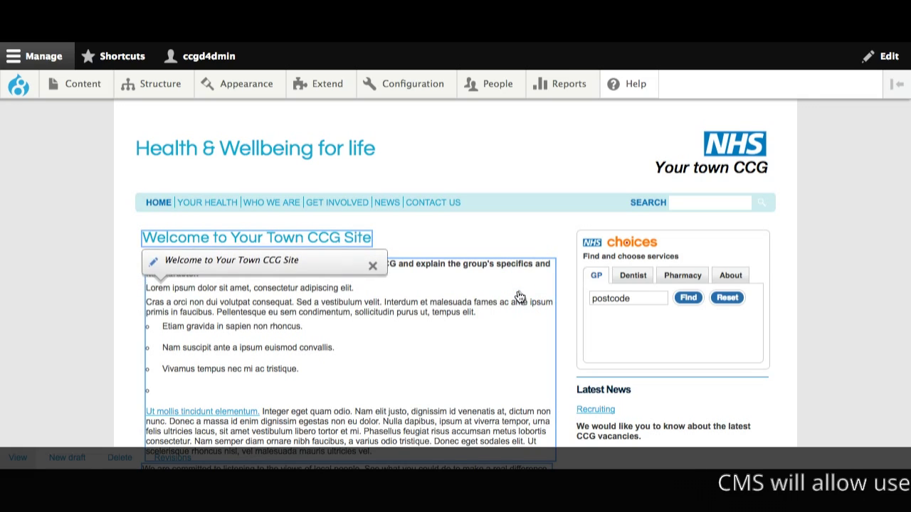
pyautogui.click(361, 317)
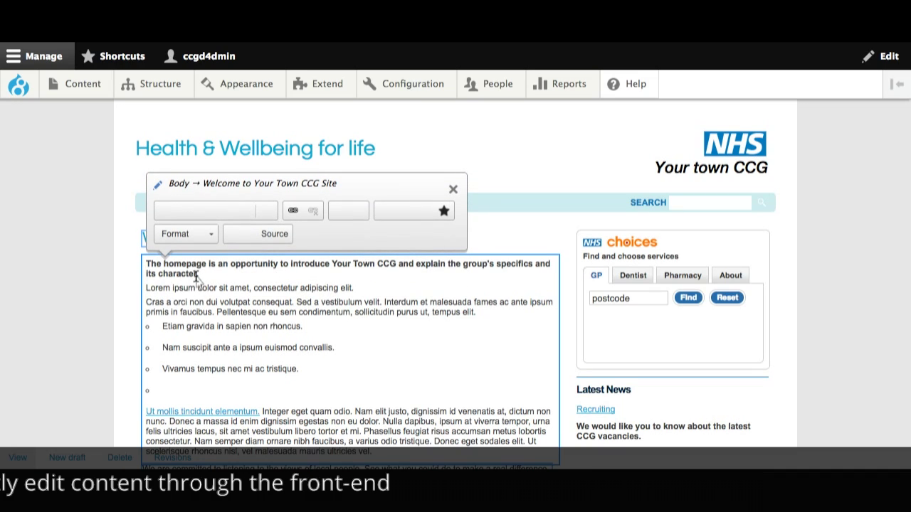
pyautogui.click(196, 274)
pyautogui.write('T')
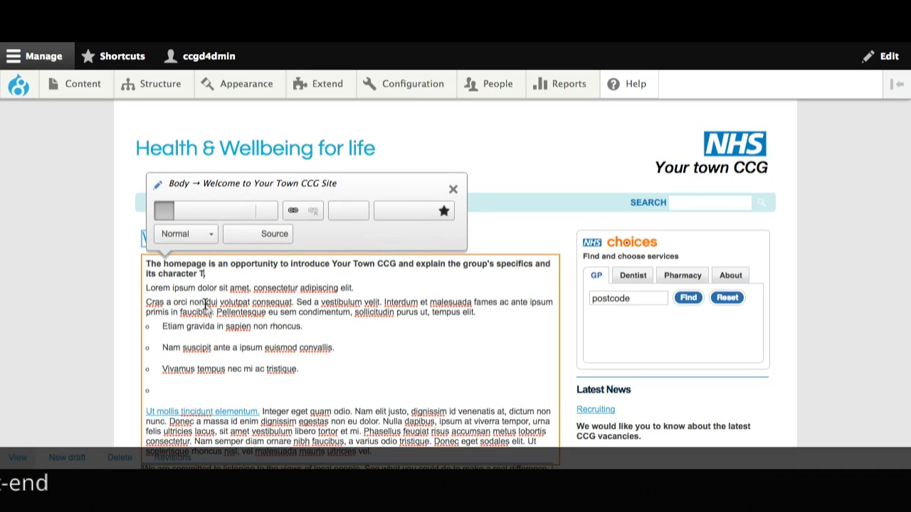
pyautogui.write('EST.')
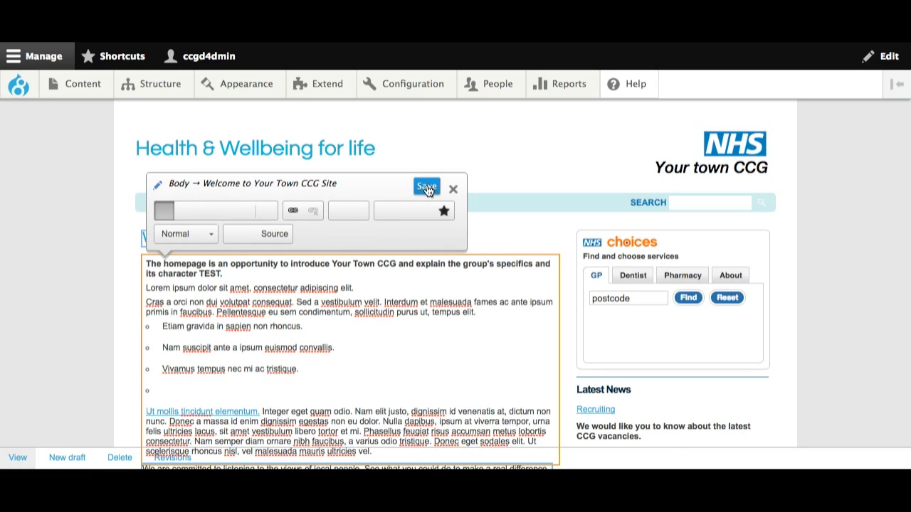
pyautogui.click(426, 186)
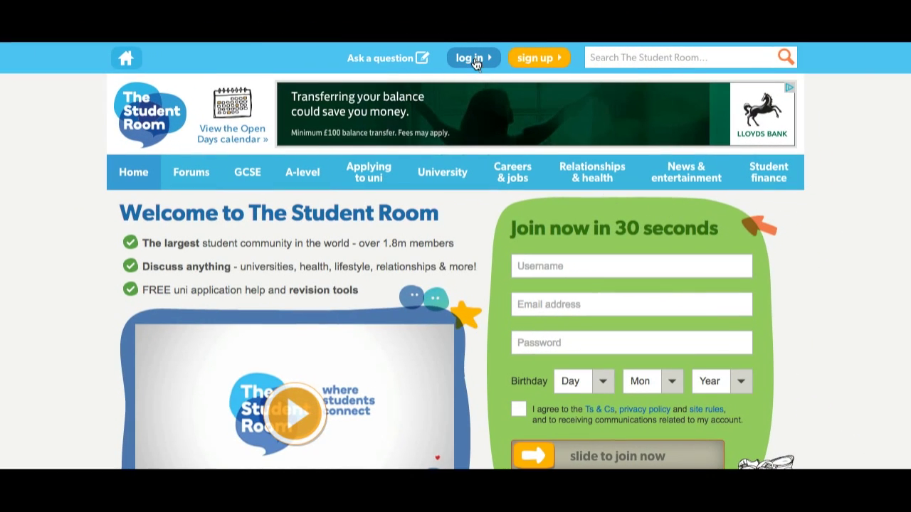
# Sign in to The Student Room with the account username and password
pyautogui.click(474, 59)
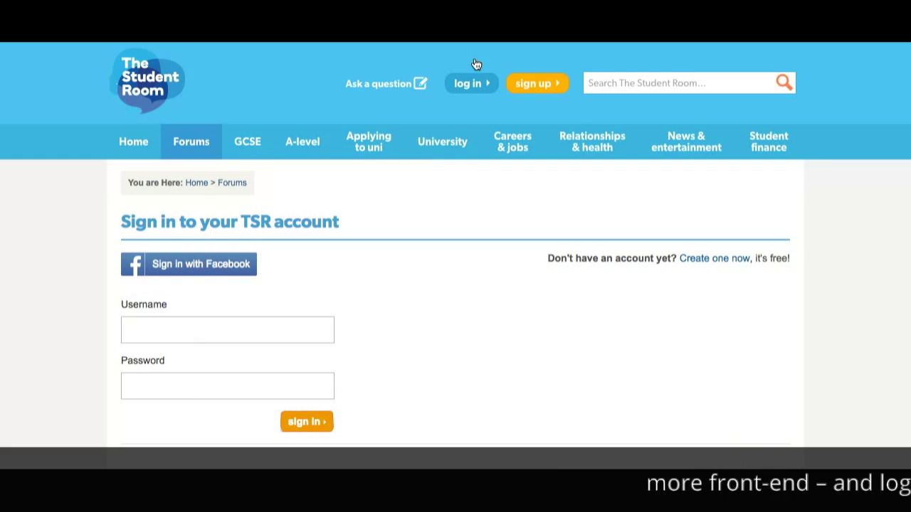
pyautogui.click(231, 328)
pyautogui.scroll(-4, 232, 333)
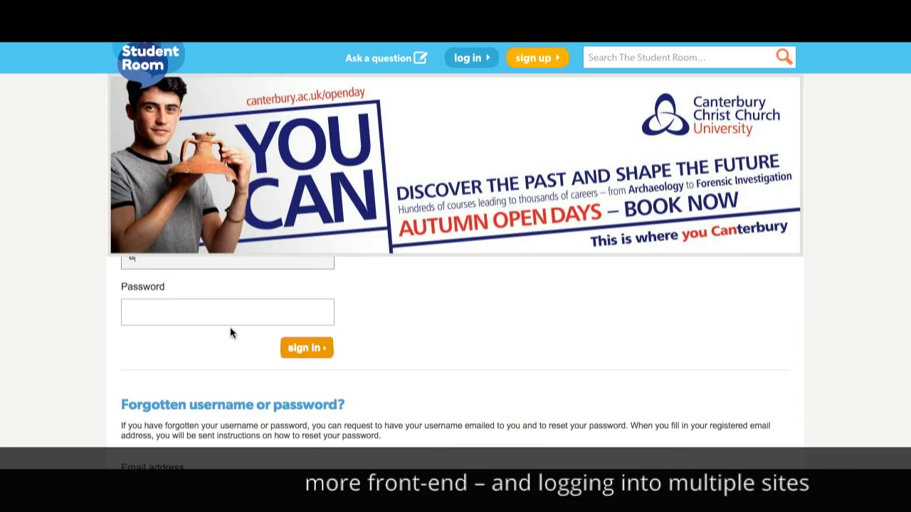
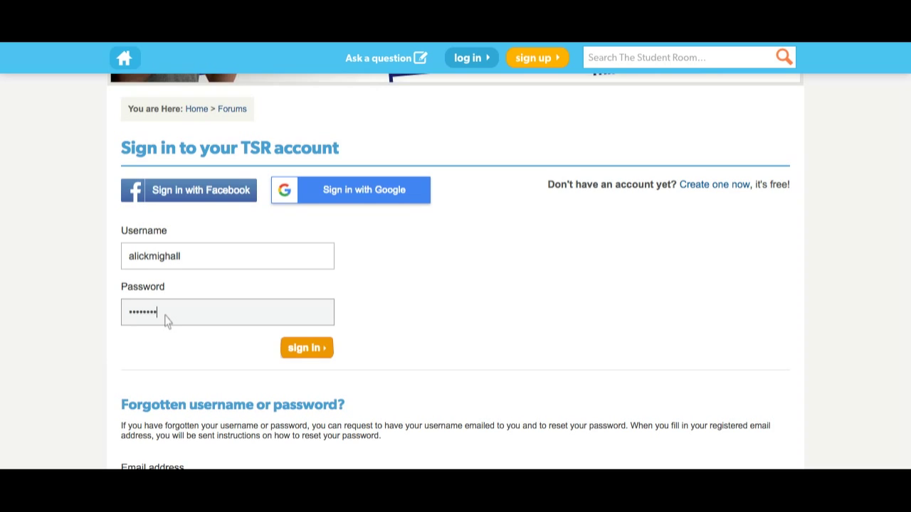
pyautogui.click(299, 352)
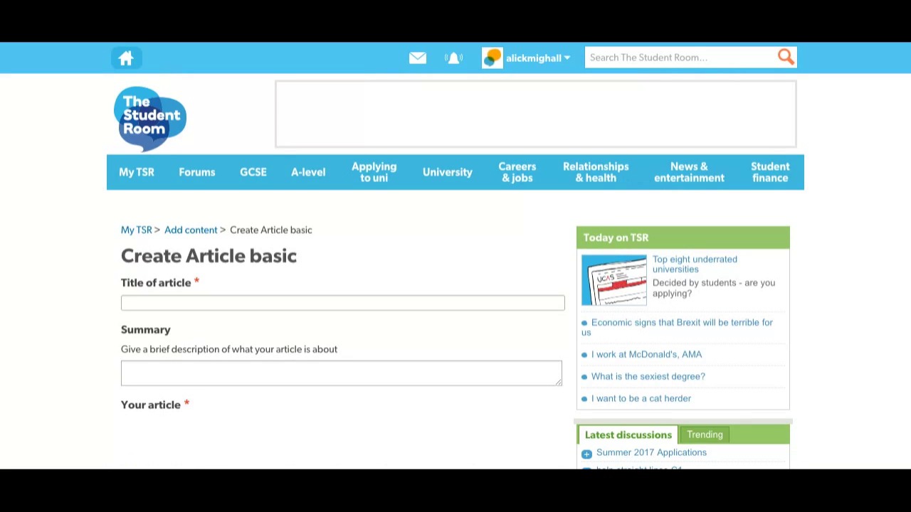
# Save the empty Create Article form as a draft to trigger the required Title and article errors
pyautogui.moveTo(252, 172)
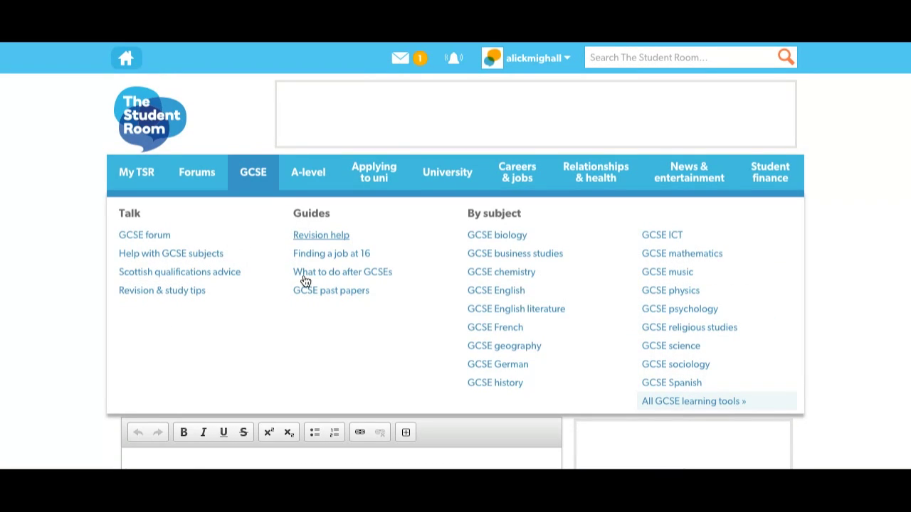
pyautogui.scroll(-1, 41, 278)
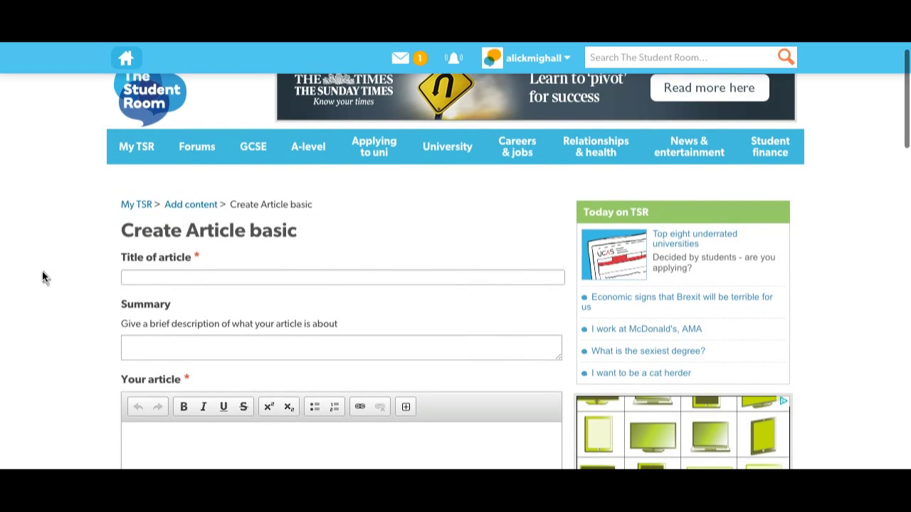
pyautogui.scroll(-4, 43, 277)
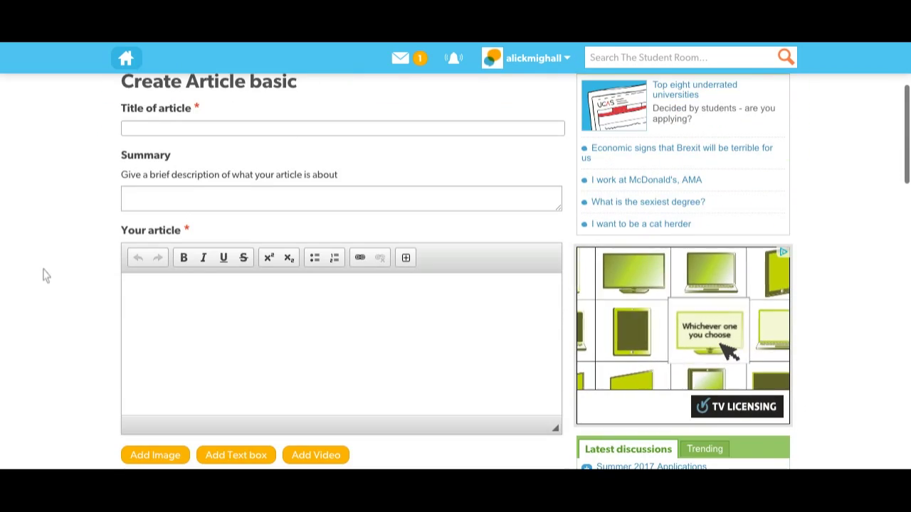
pyautogui.scroll(-4, 43, 276)
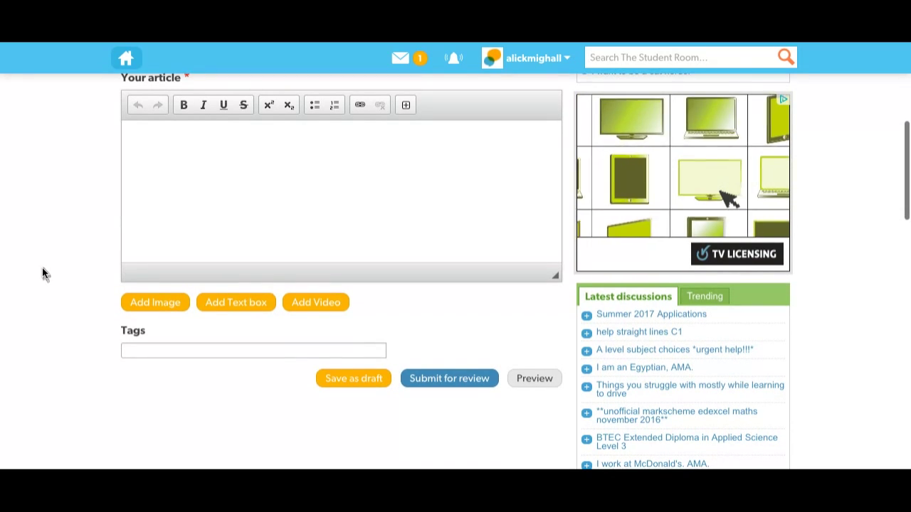
pyautogui.click(343, 382)
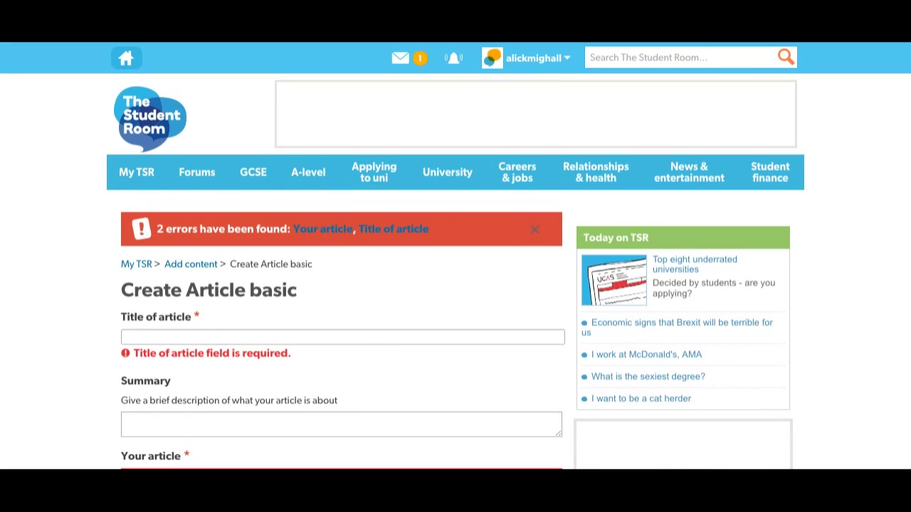
pyautogui.scroll(-3, 455, 270)
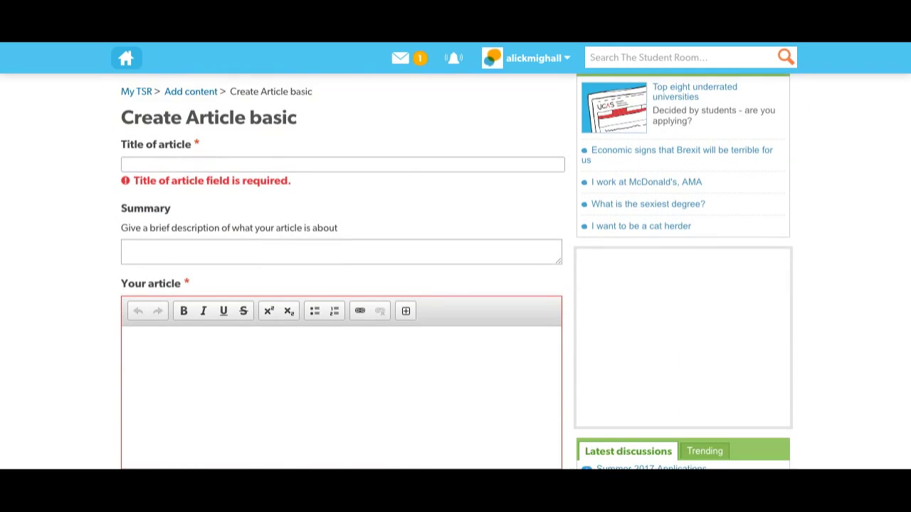
pyautogui.scroll(-3, 342, 270)
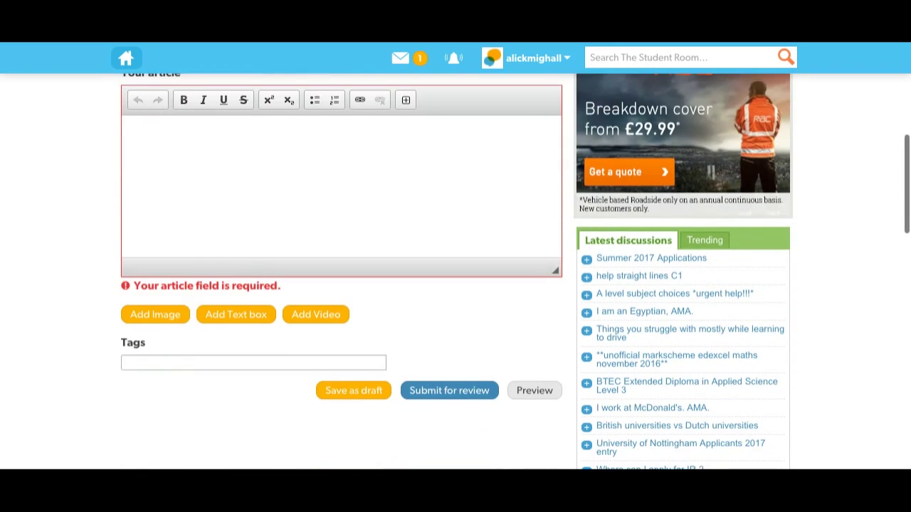
pyautogui.scroll(6, 541, 274)
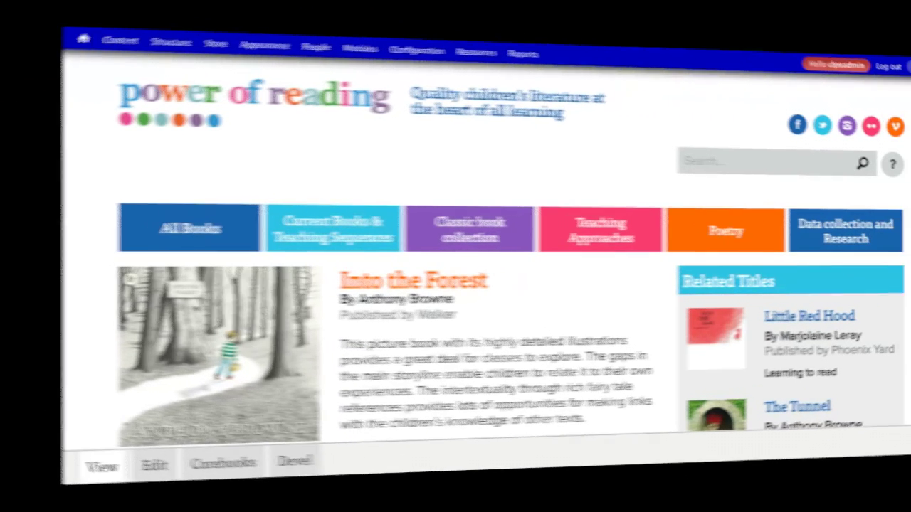
# Go to the Into the Forest book page on Corebooks and open its Edit form
pyautogui.scroll(-1, 455, 284)
pyautogui.scroll(-2, 456, 285)
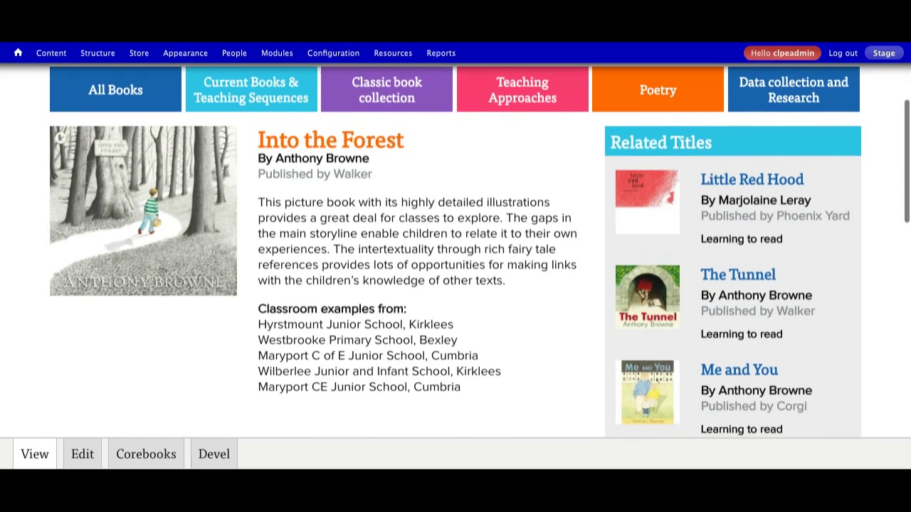
pyautogui.scroll(3, 456, 285)
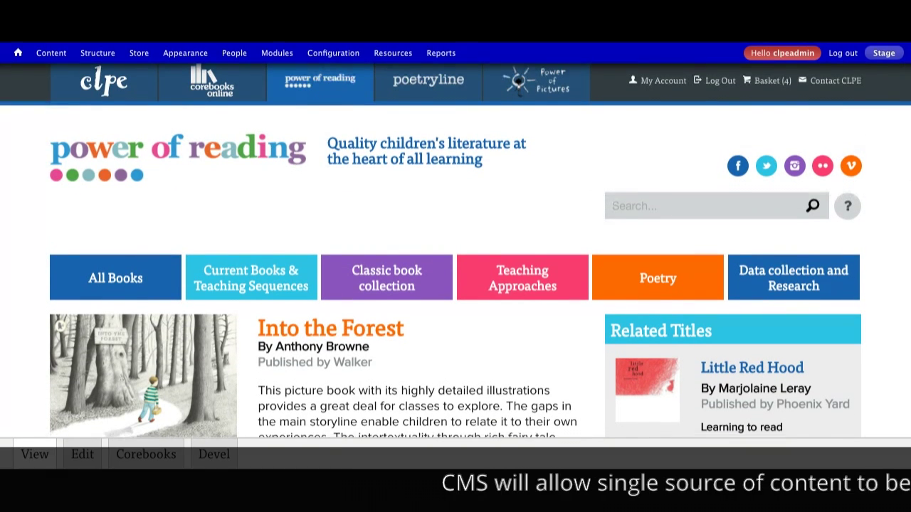
pyautogui.scroll(-5, 455, 284)
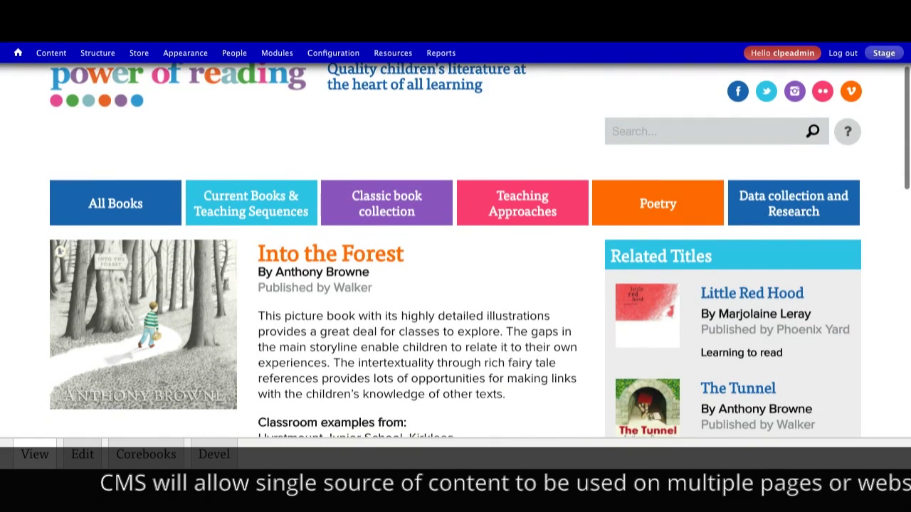
pyautogui.scroll(-1, 455, 284)
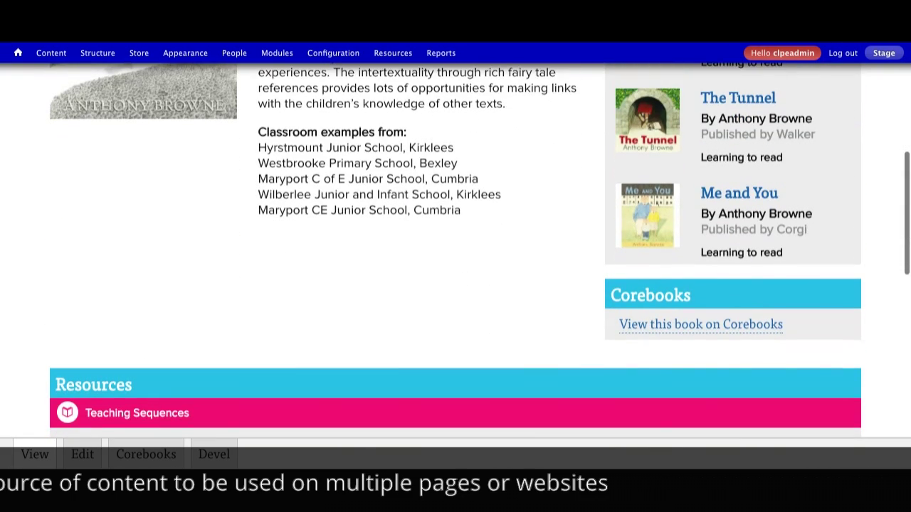
pyautogui.click(683, 326)
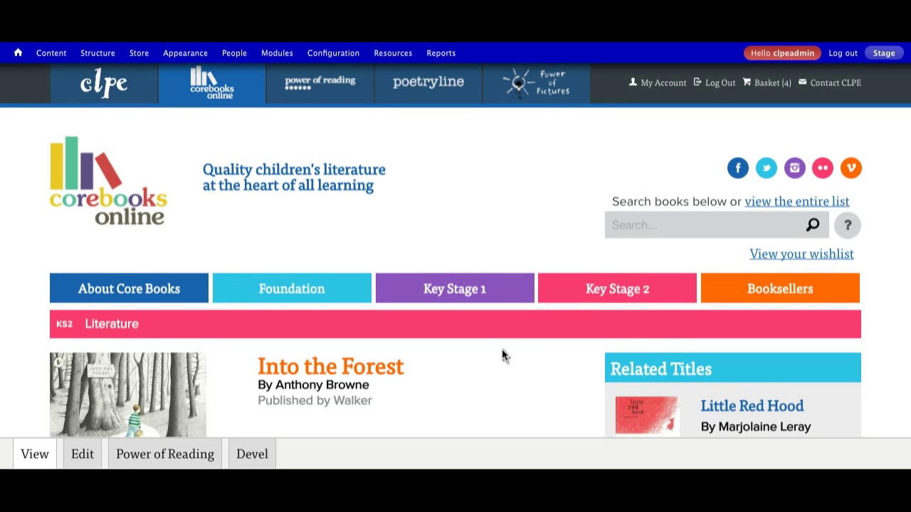
pyautogui.scroll(-3, 501, 356)
pyautogui.scroll(-2, 501, 356)
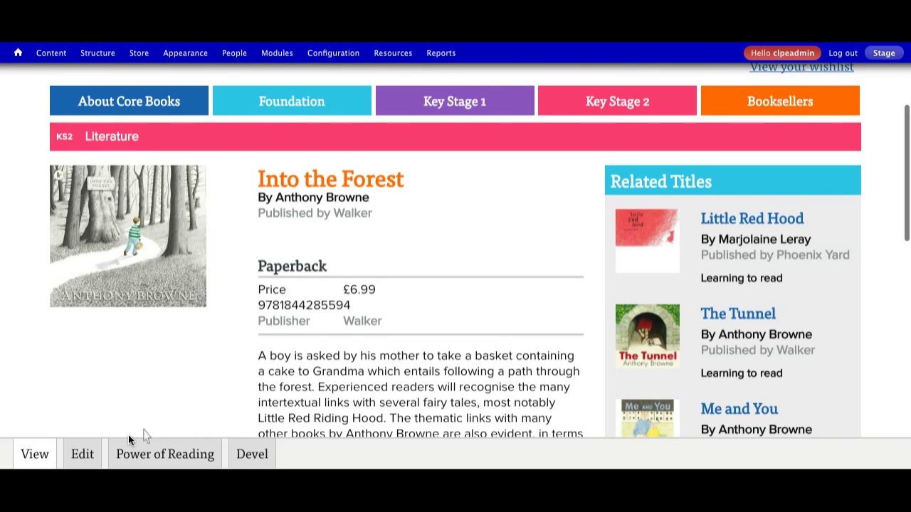
pyautogui.click(81, 451)
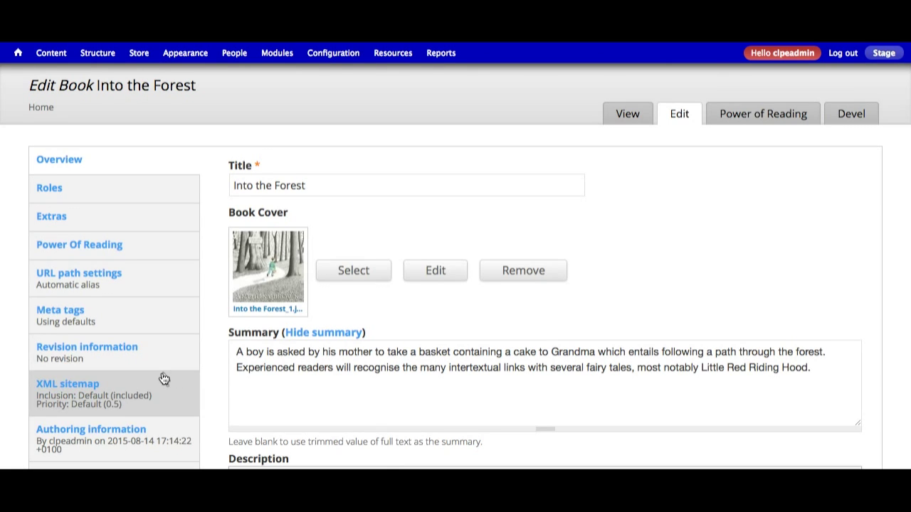
# Show the book's Roles section with its authors and publishers, then its Extras details
pyautogui.scroll(-2, 296, 358)
pyautogui.scroll(-2, 295, 358)
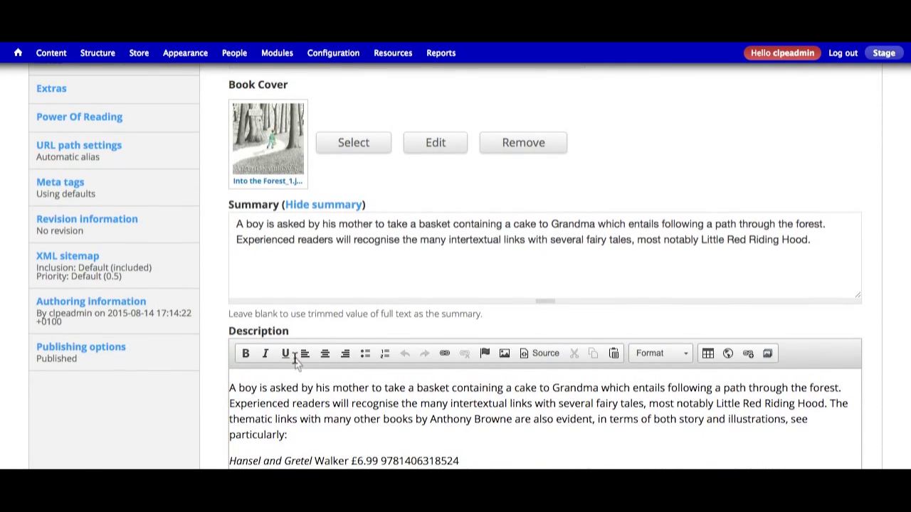
pyautogui.scroll(3, 293, 357)
pyautogui.click(106, 145)
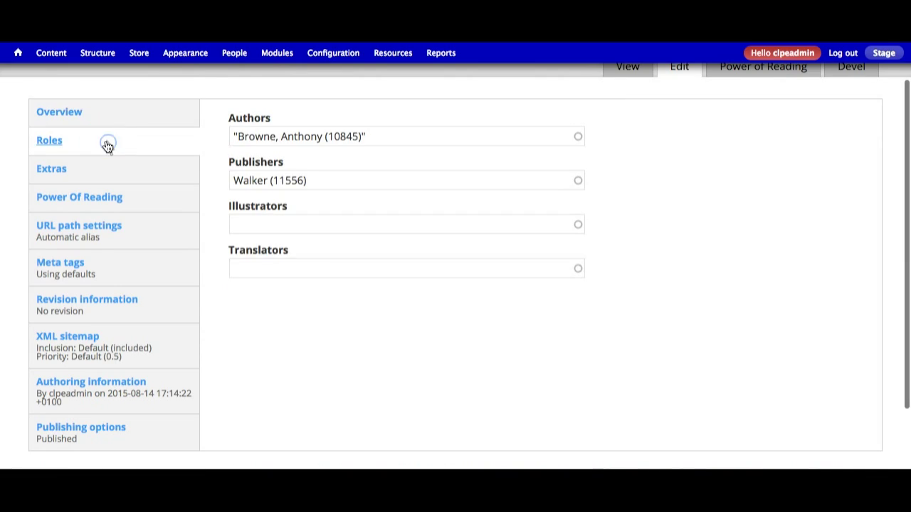
pyautogui.click(103, 177)
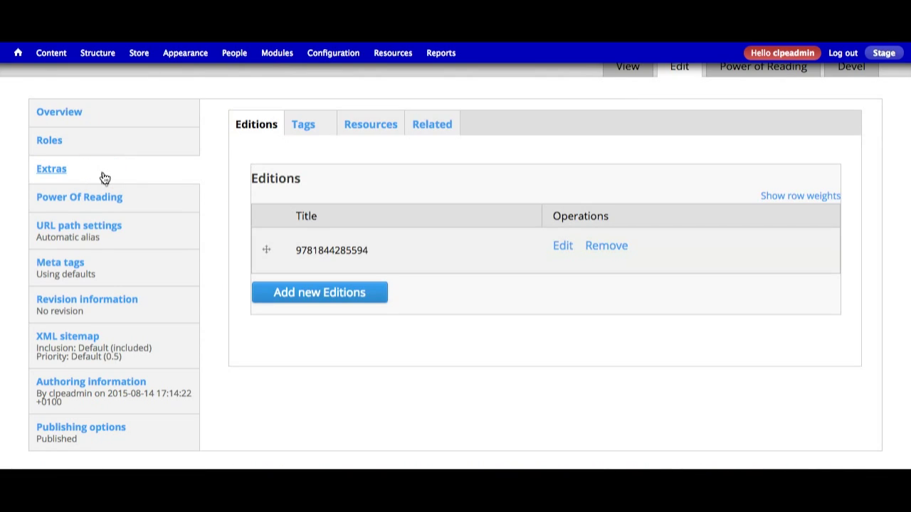
# Browse the Tags, Resources and Related tabs, ending on the Published Power of Reading entry
pyautogui.click(305, 126)
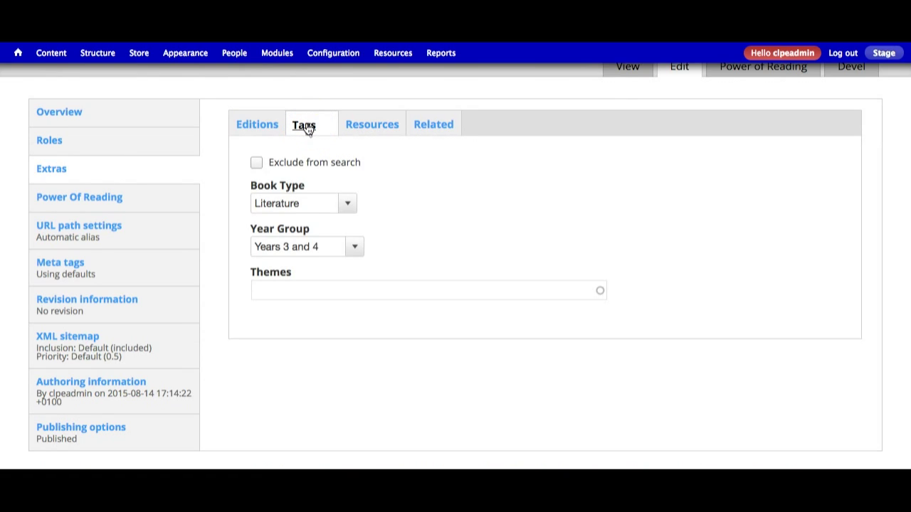
pyautogui.click(364, 128)
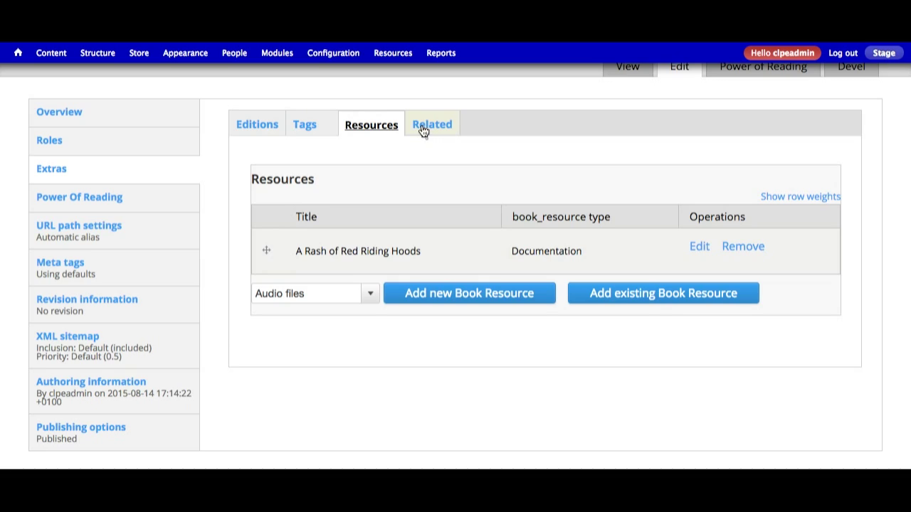
pyautogui.click(424, 131)
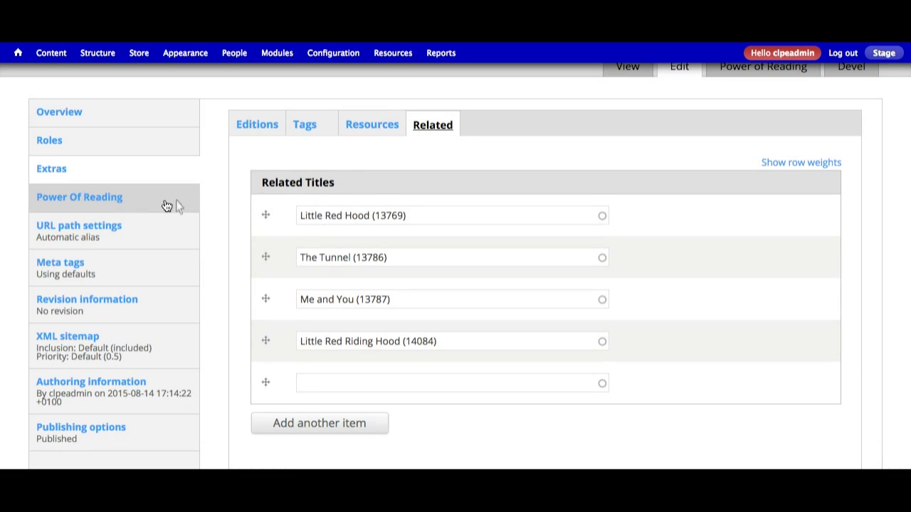
pyautogui.click(126, 203)
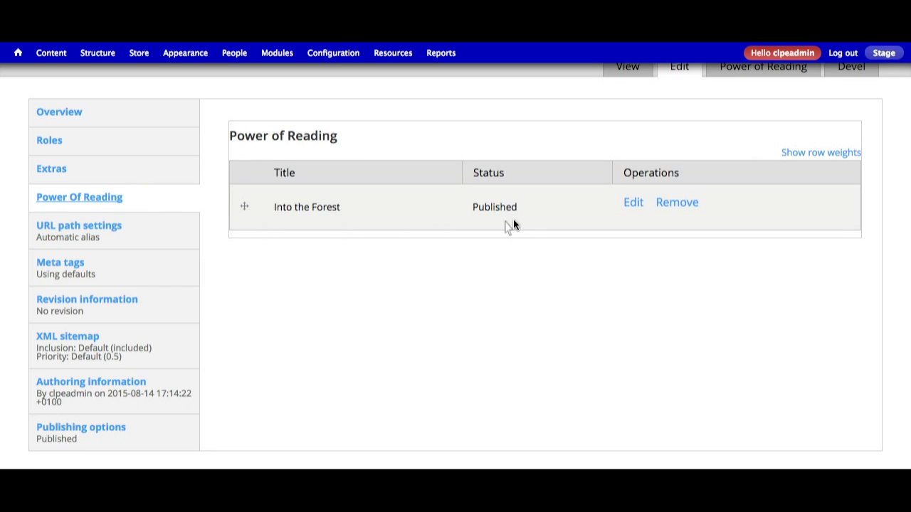
# Open the Into the Forest Power of Reading entry's inline edit form
pyautogui.click(631, 204)
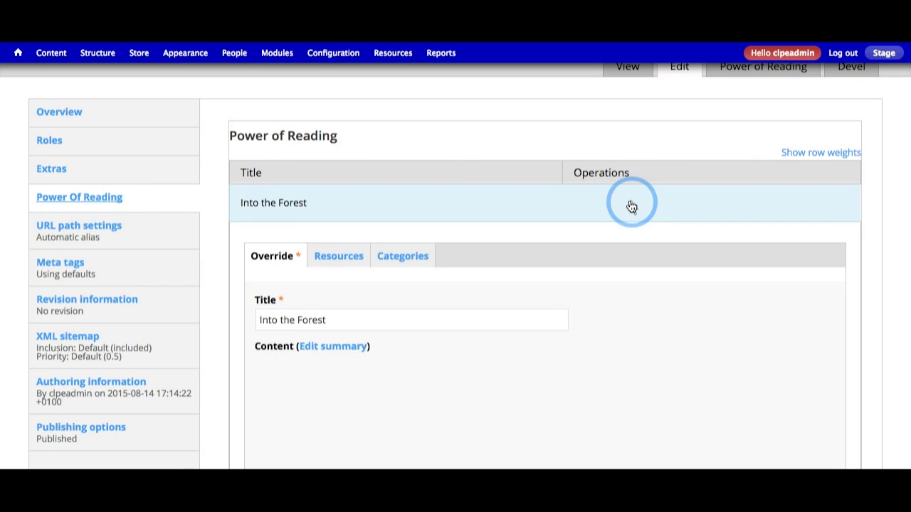
pyautogui.scroll(-3, 570, 294)
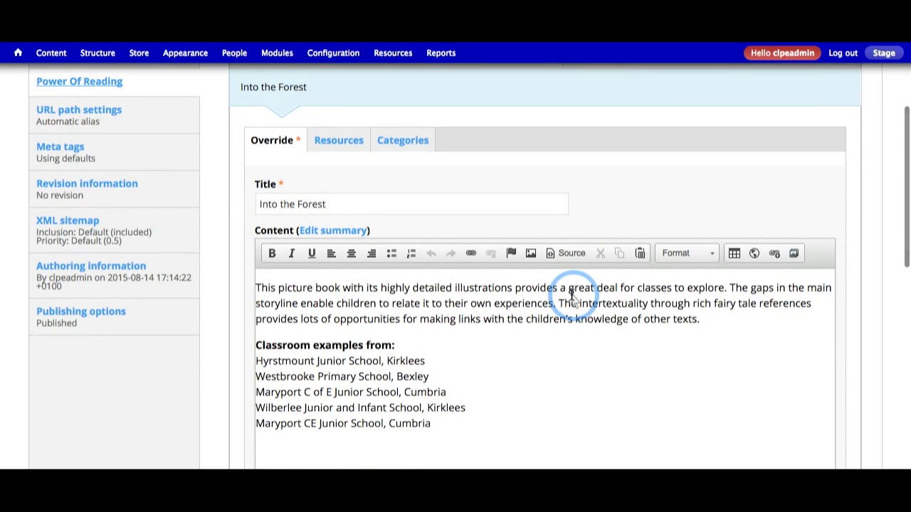
pyautogui.scroll(2, 571, 294)
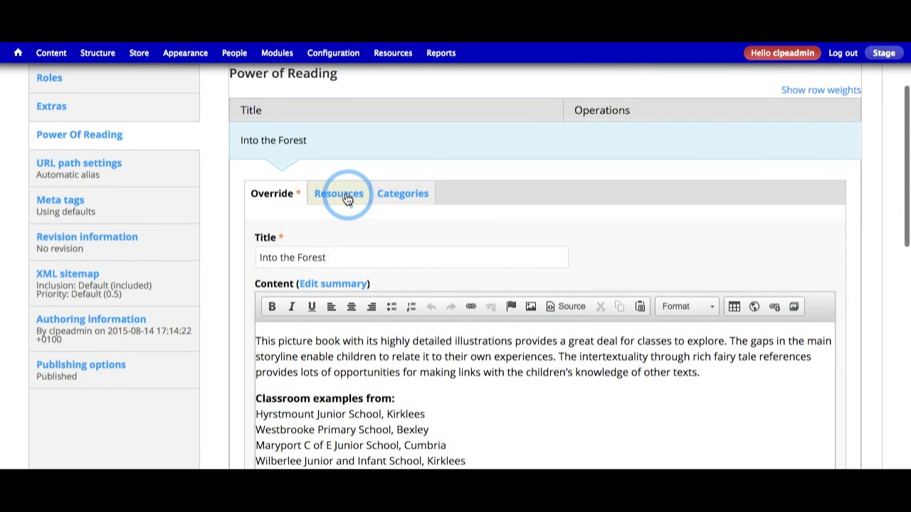
# Review the entry's teaching resources, then its Classic Books categories and publishing status
pyautogui.click(348, 198)
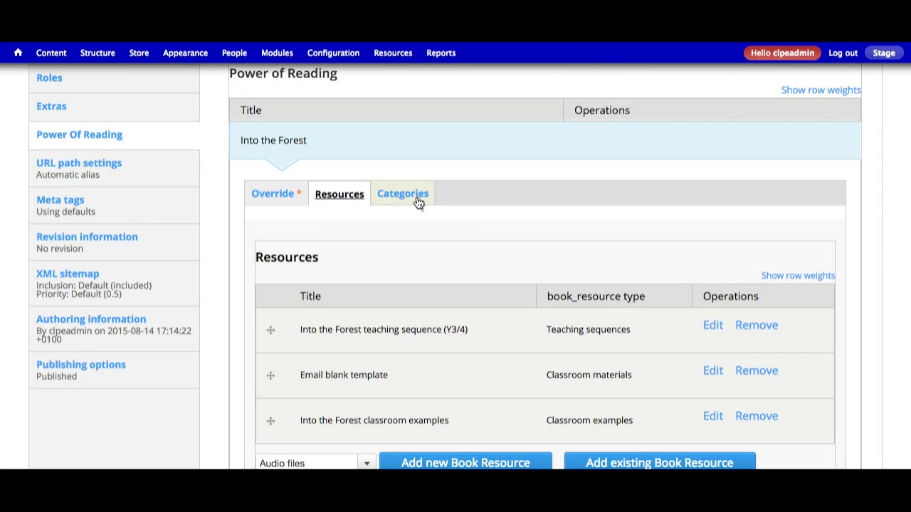
pyautogui.scroll(-1, 414, 216)
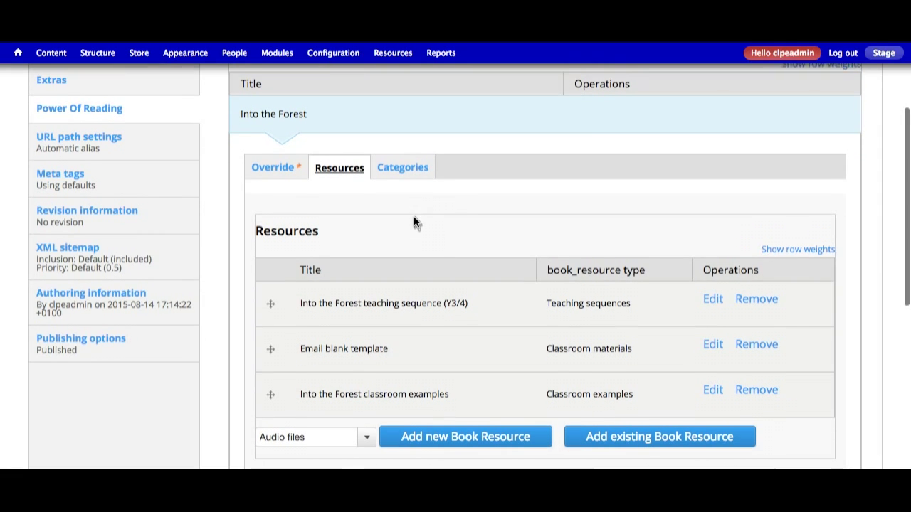
pyautogui.click(402, 168)
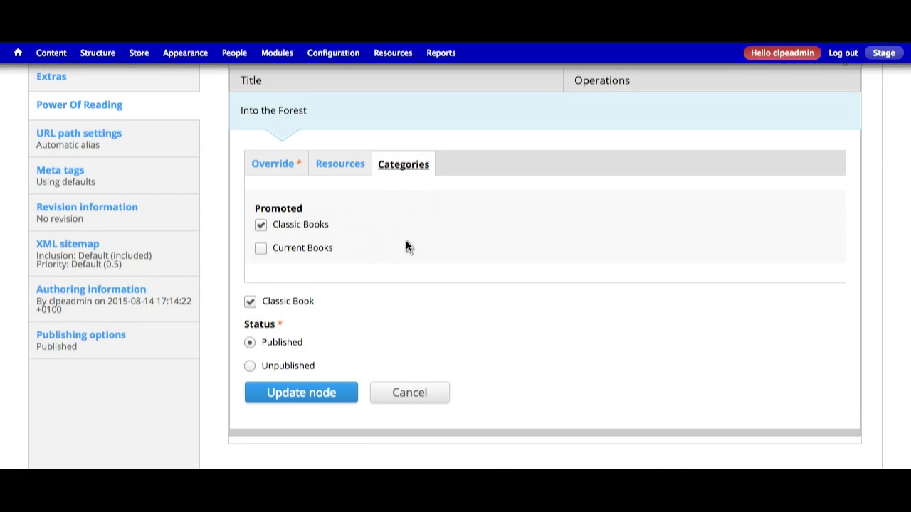
pyautogui.scroll(1, 407, 246)
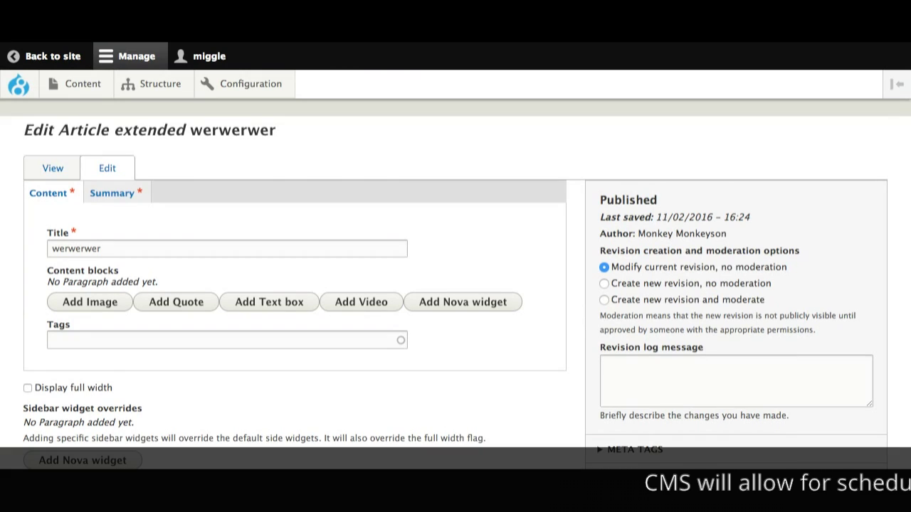
# Expand Scheduling options on the werwerwer article to view its empty Publish on and Unpublish on dates
pyautogui.scroll(-5, 701, 316)
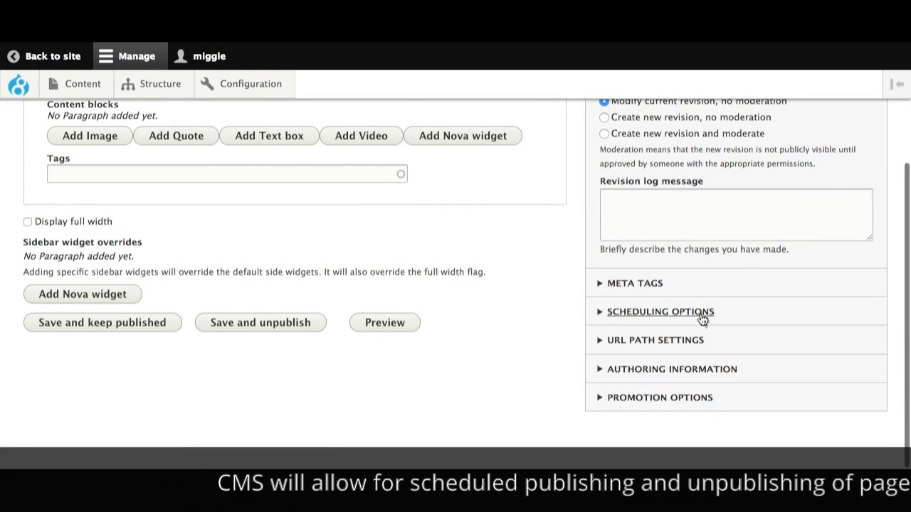
pyautogui.click(612, 315)
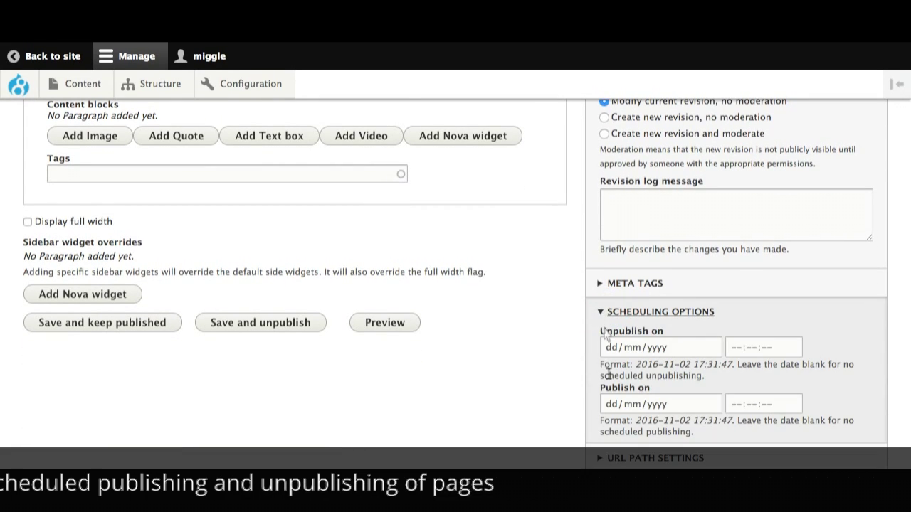
pyautogui.scroll(-3, 534, 393)
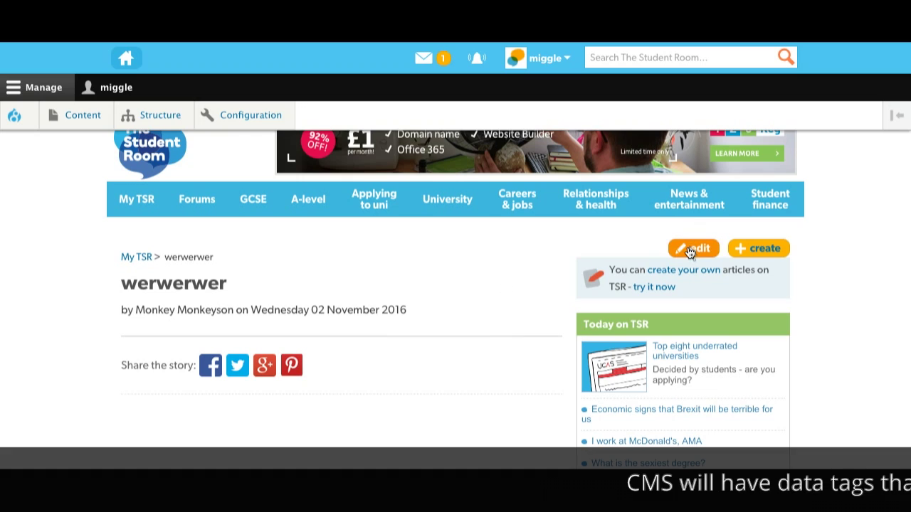
# Open the werwerwer article's edit form from its public page on The Student Room
pyautogui.scroll(-4, 504, 349)
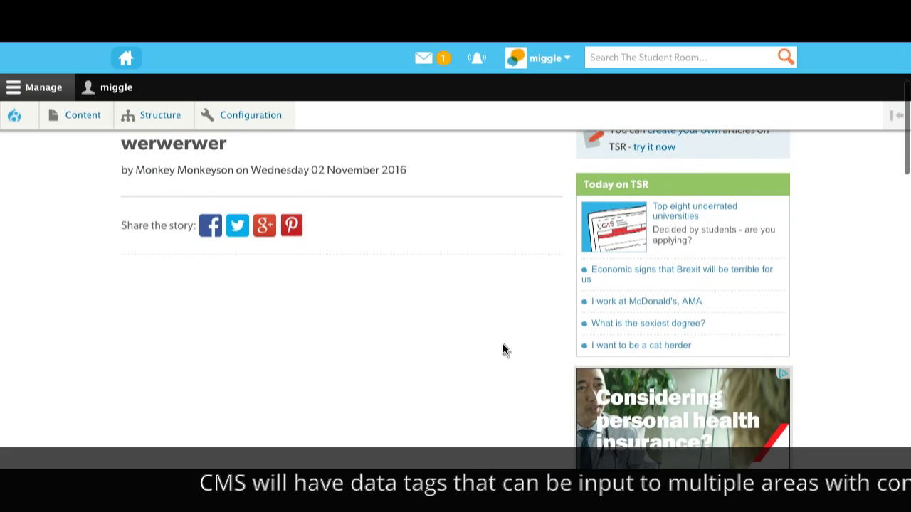
pyautogui.scroll(-6, 503, 349)
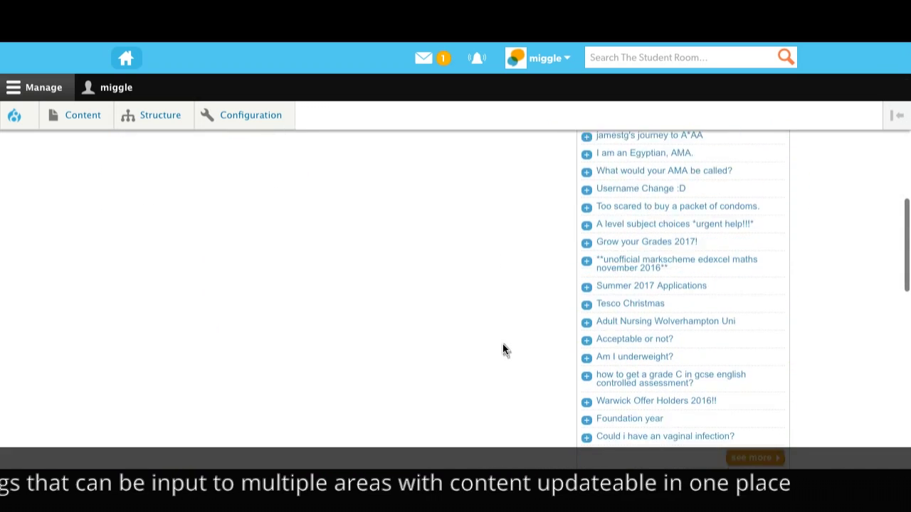
pyautogui.scroll(10, 503, 350)
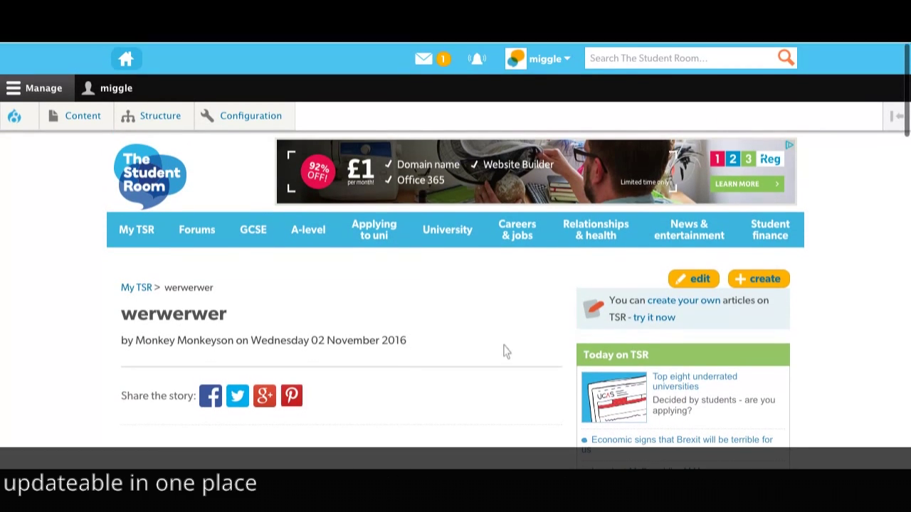
pyautogui.click(681, 277)
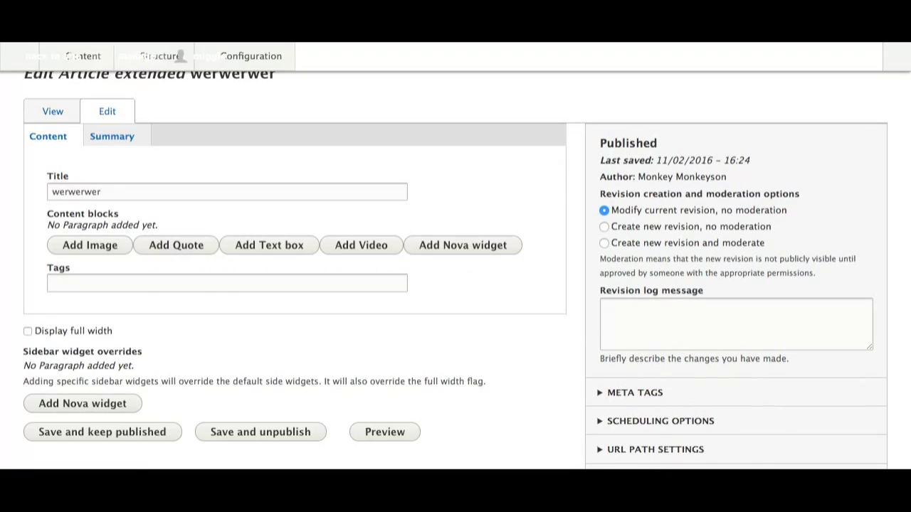
# Add a Nova widget sidebar override, searching 'new' and choosing {{widget.latest_news}}
pyautogui.scroll(-3, 425, 363)
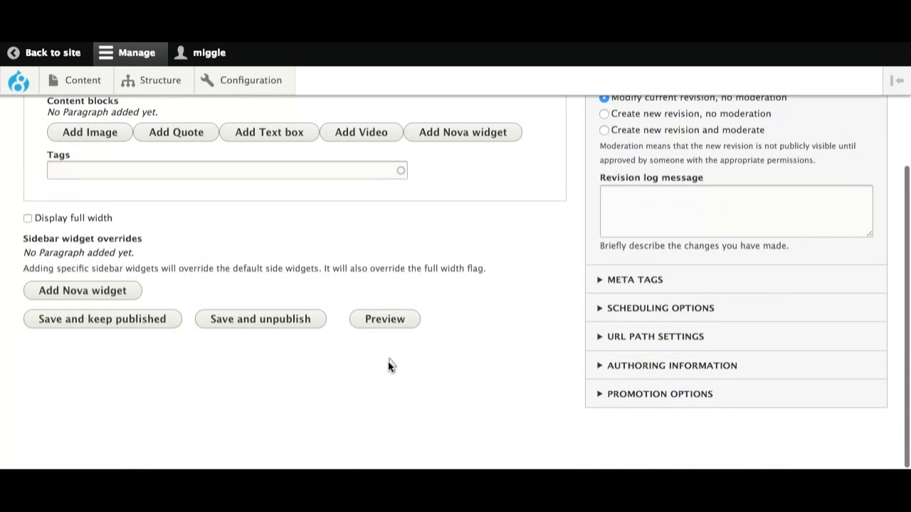
pyautogui.click(112, 299)
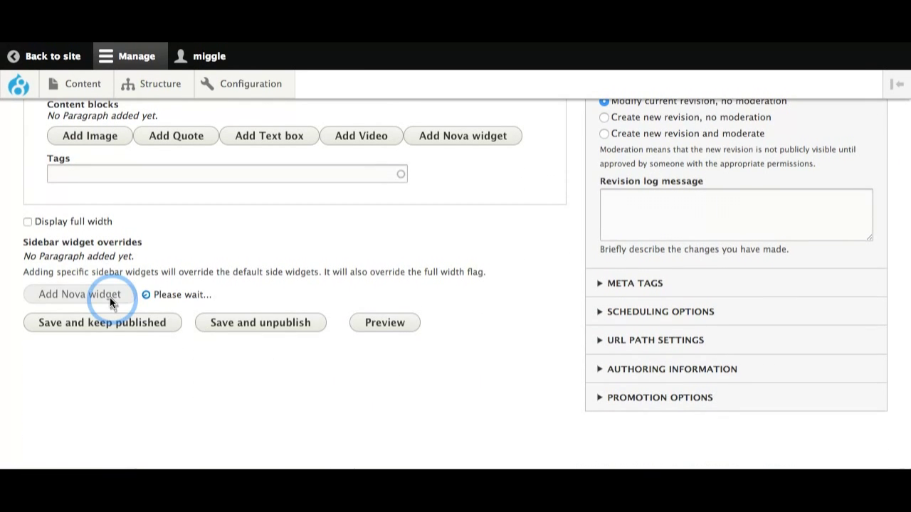
pyautogui.click(105, 329)
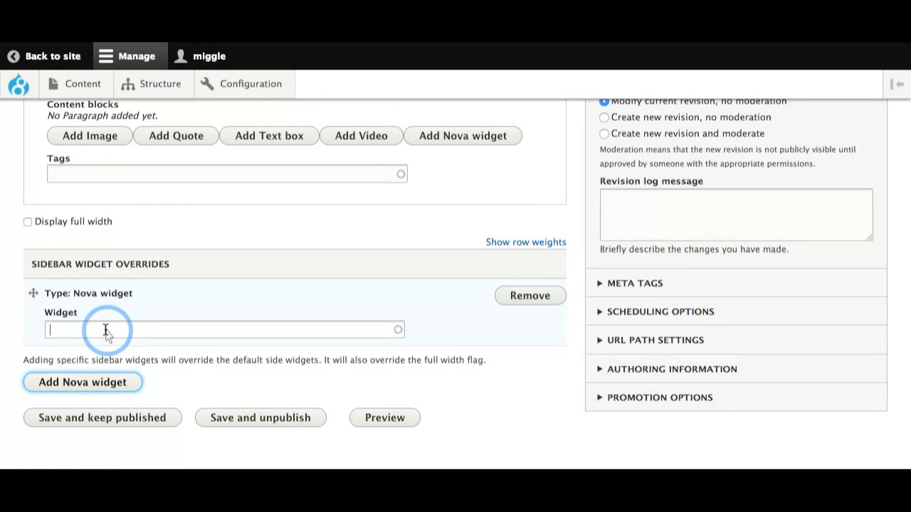
pyautogui.write('new')
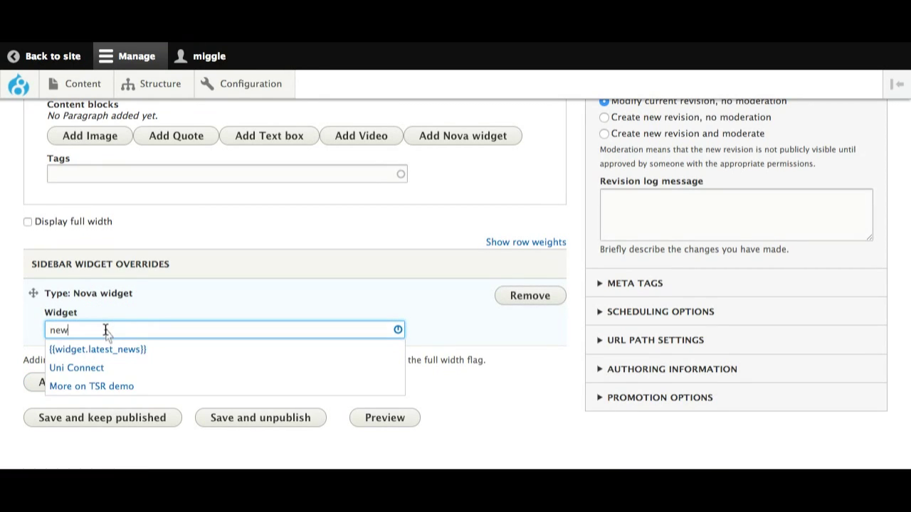
pyautogui.click(102, 348)
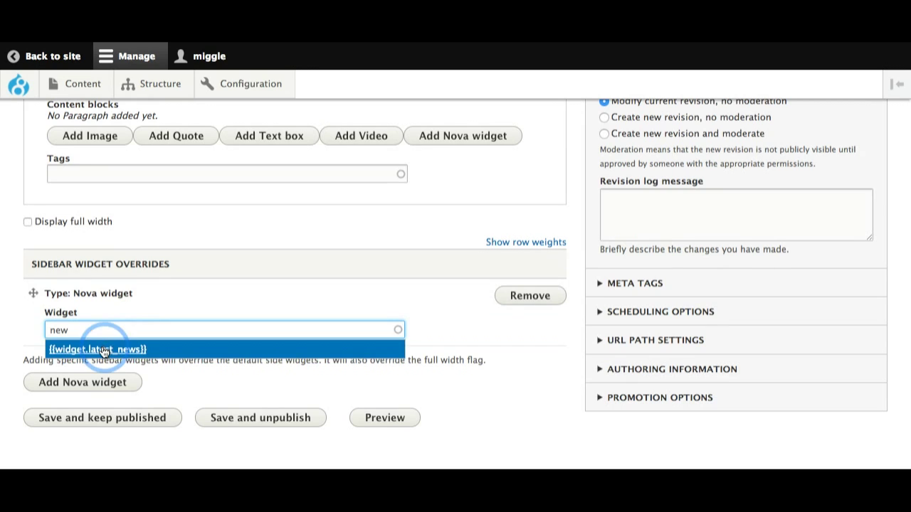